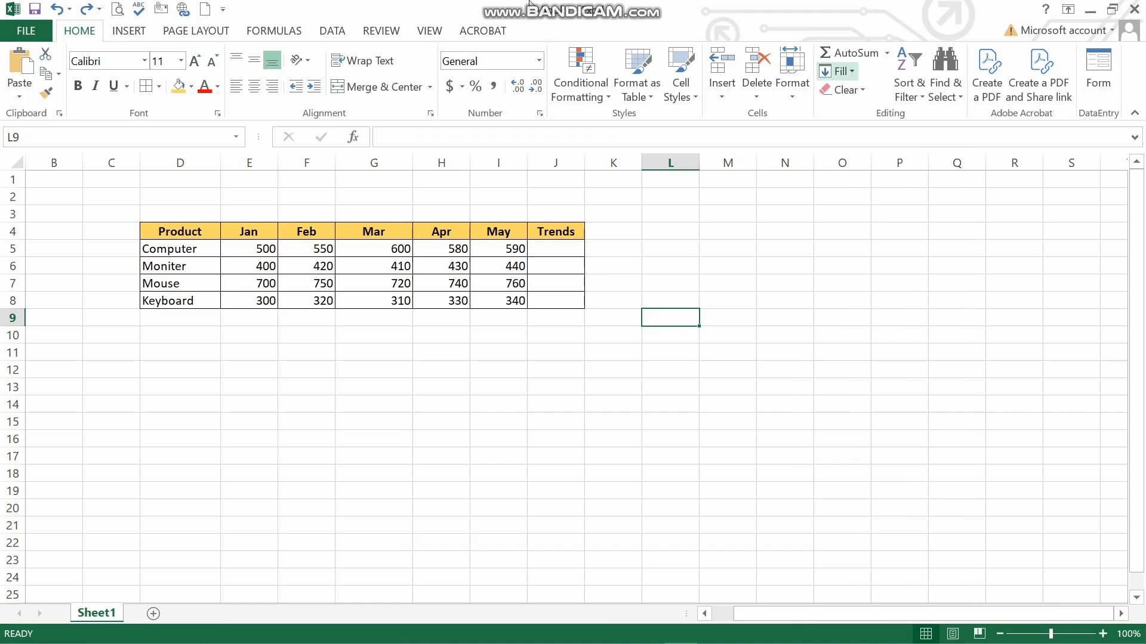
# Step: Insert a column sparkline in J5 from data range E5:I5, and enlarge column J and row 5 around it
pyautogui.click(129, 37)
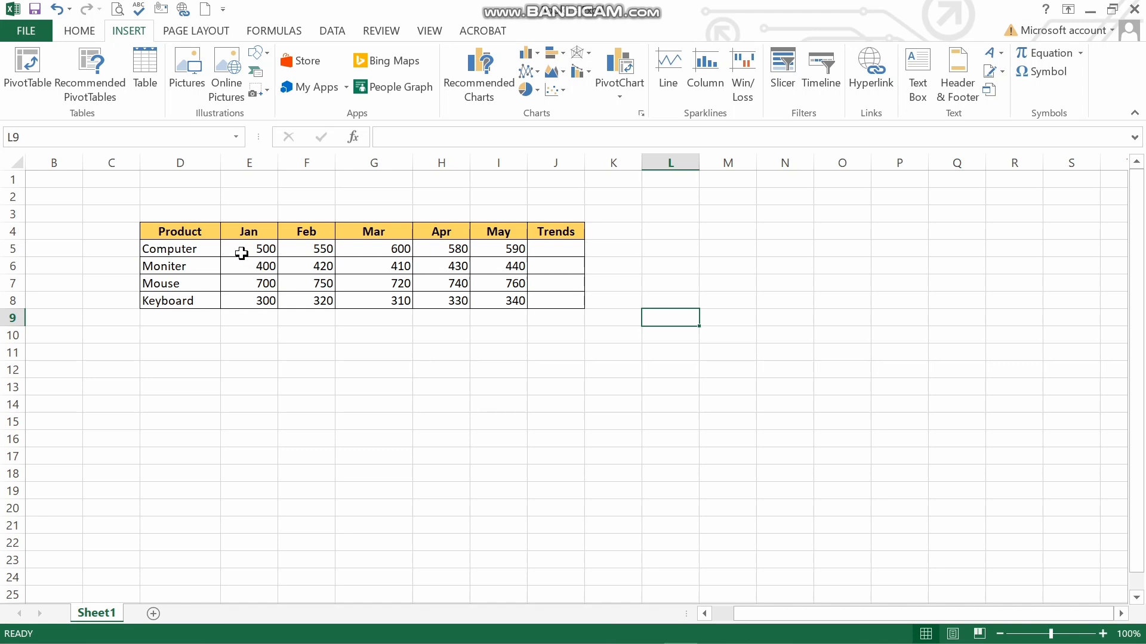
pyautogui.moveTo(239, 249); pyautogui.dragTo(489, 250)
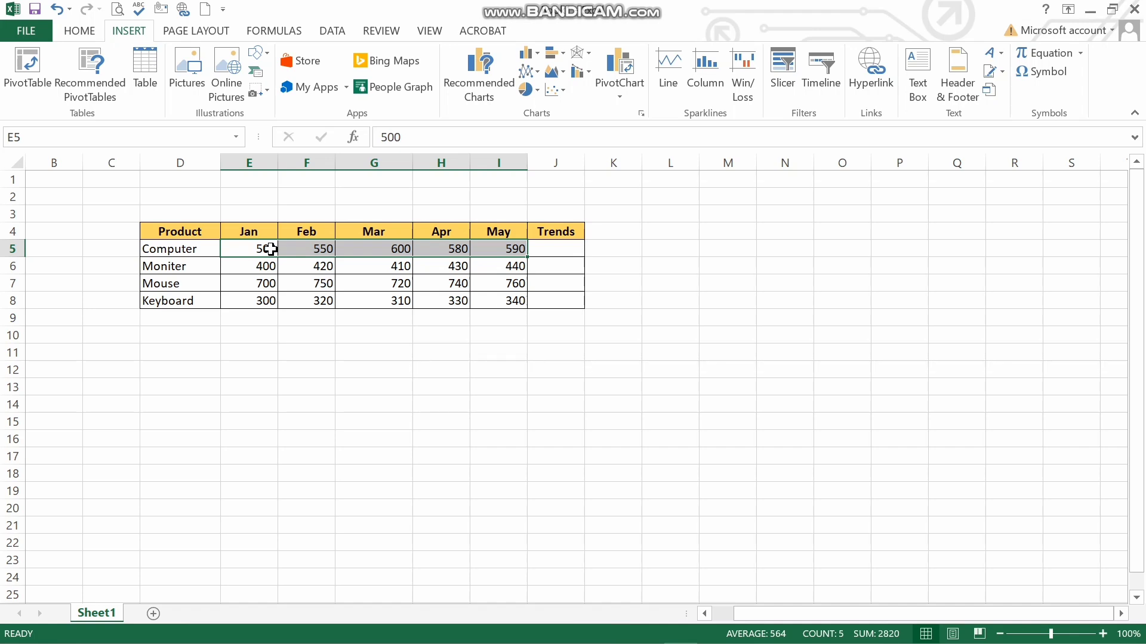
pyautogui.click(705, 95)
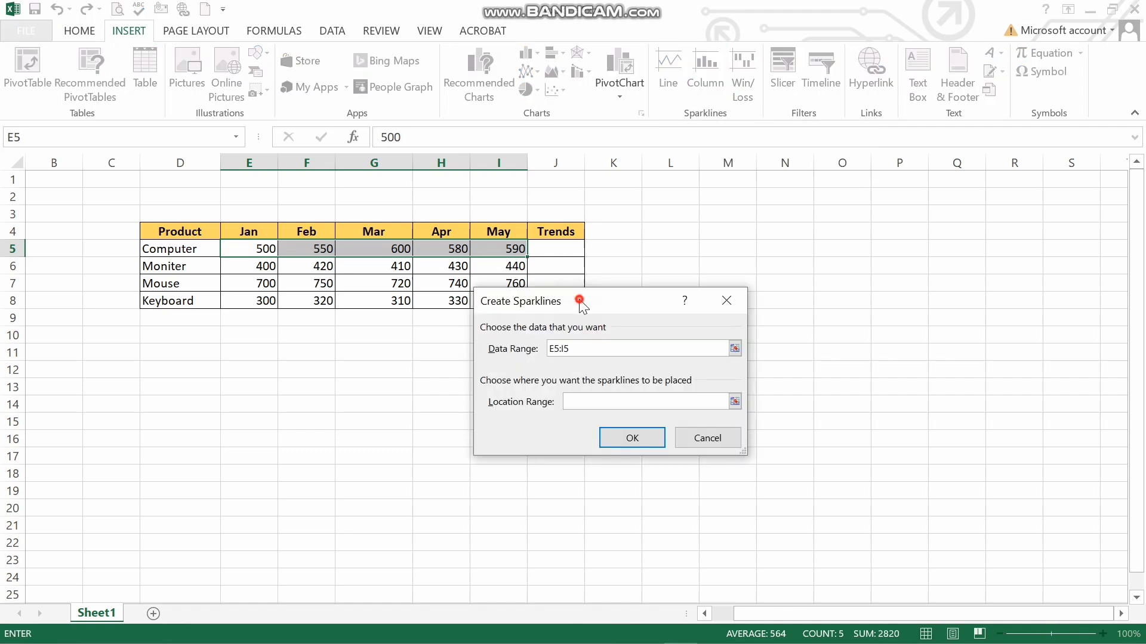
pyautogui.moveTo(581, 300); pyautogui.dragTo(291, 301)
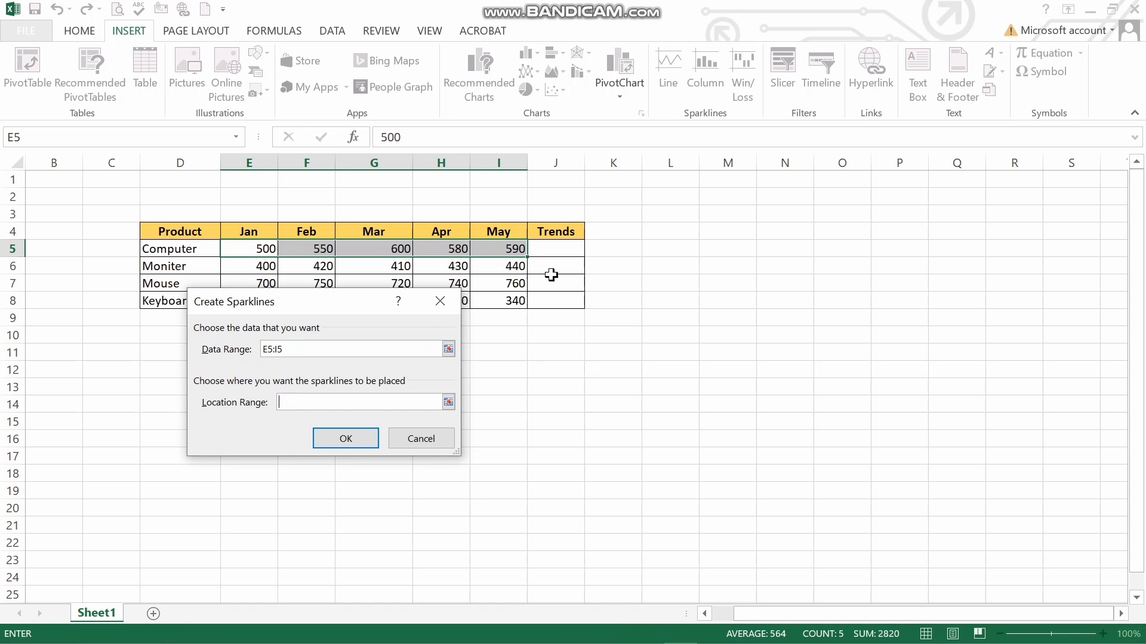
pyautogui.click(560, 252)
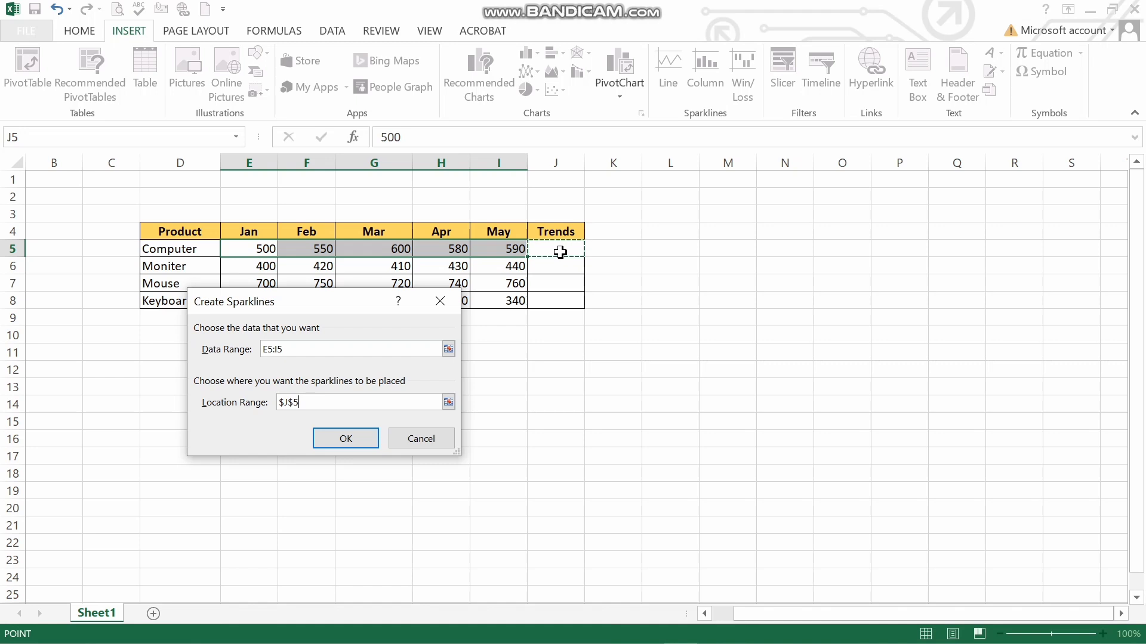
pyautogui.click(338, 436)
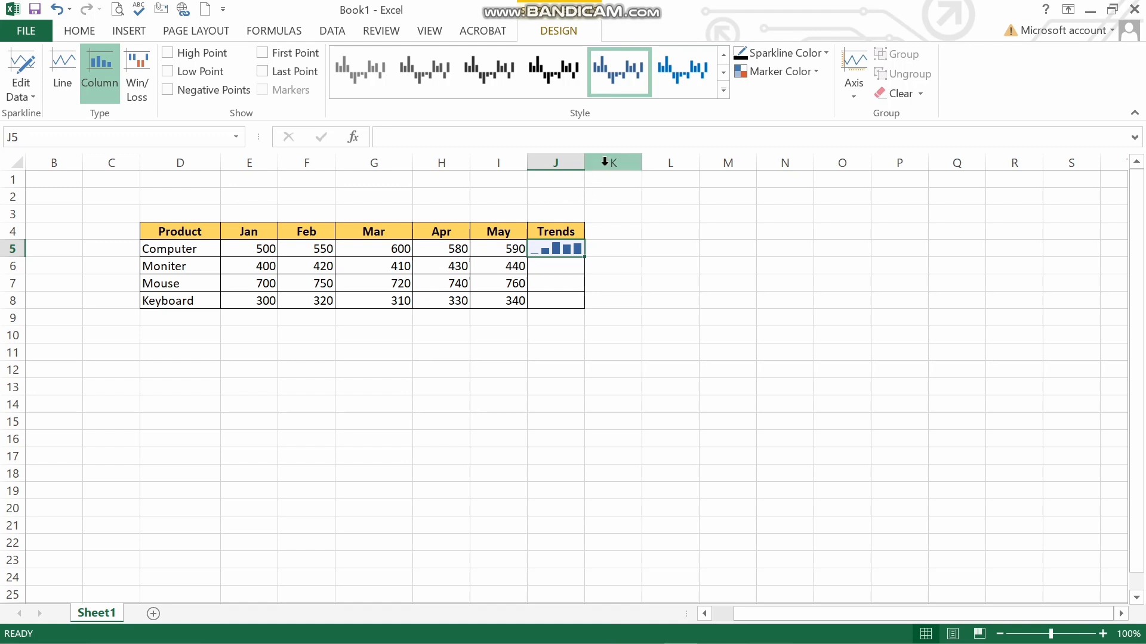
pyautogui.moveTo(584, 163); pyautogui.dragTo(648, 156)
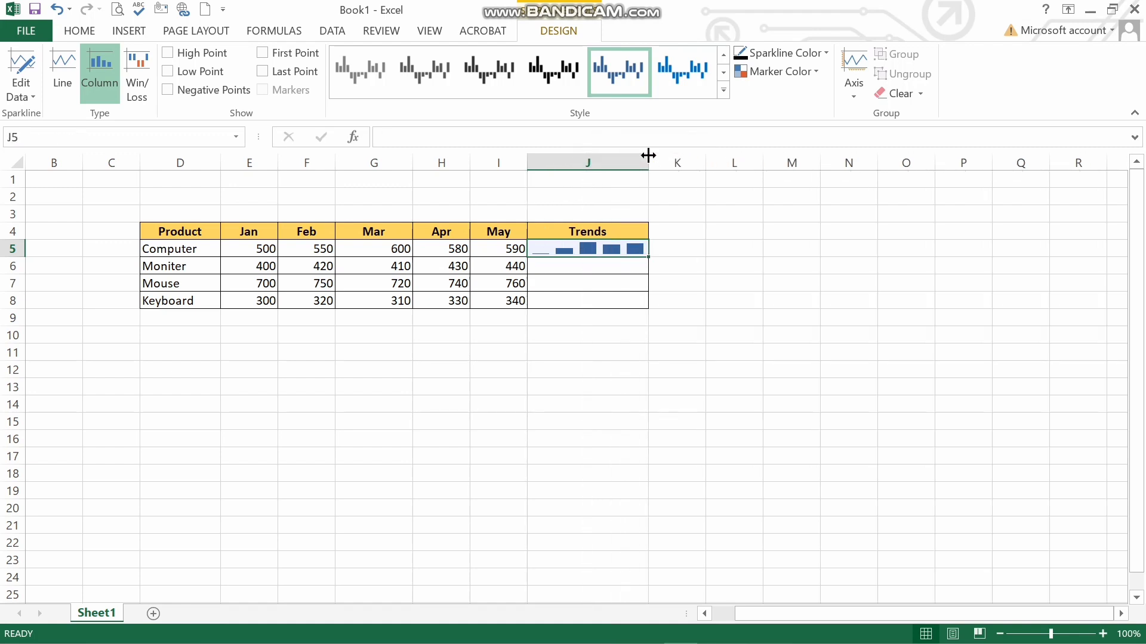
pyautogui.moveTo(7, 255); pyautogui.dragTo(10, 273)
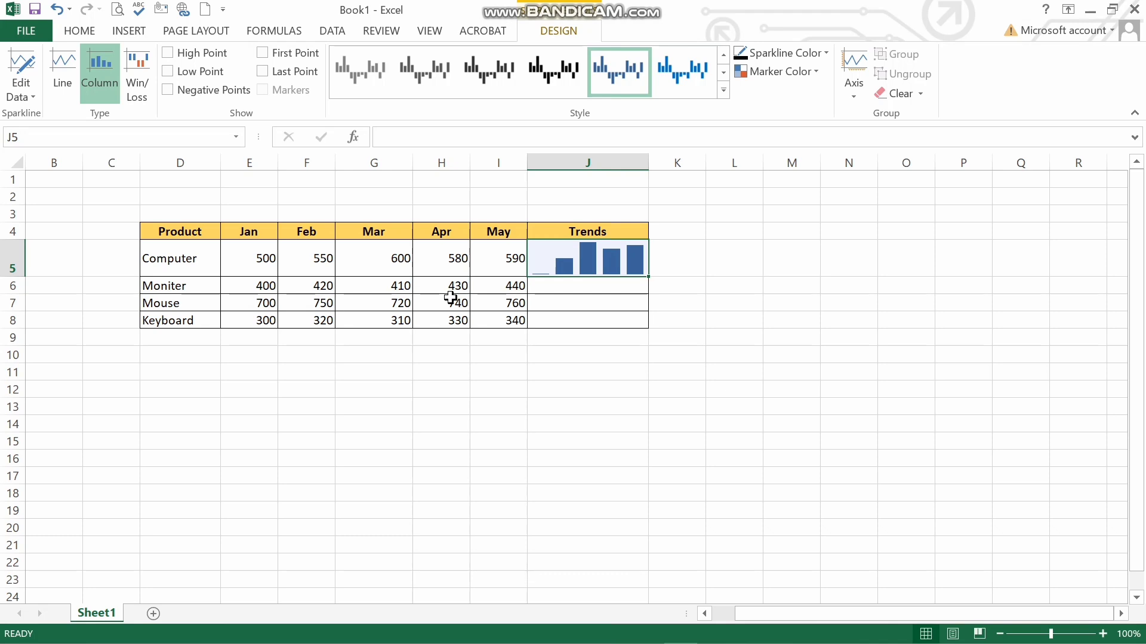
# Step: Set the Computer row's Jan value in E5 to 570
pyautogui.click(257, 261)
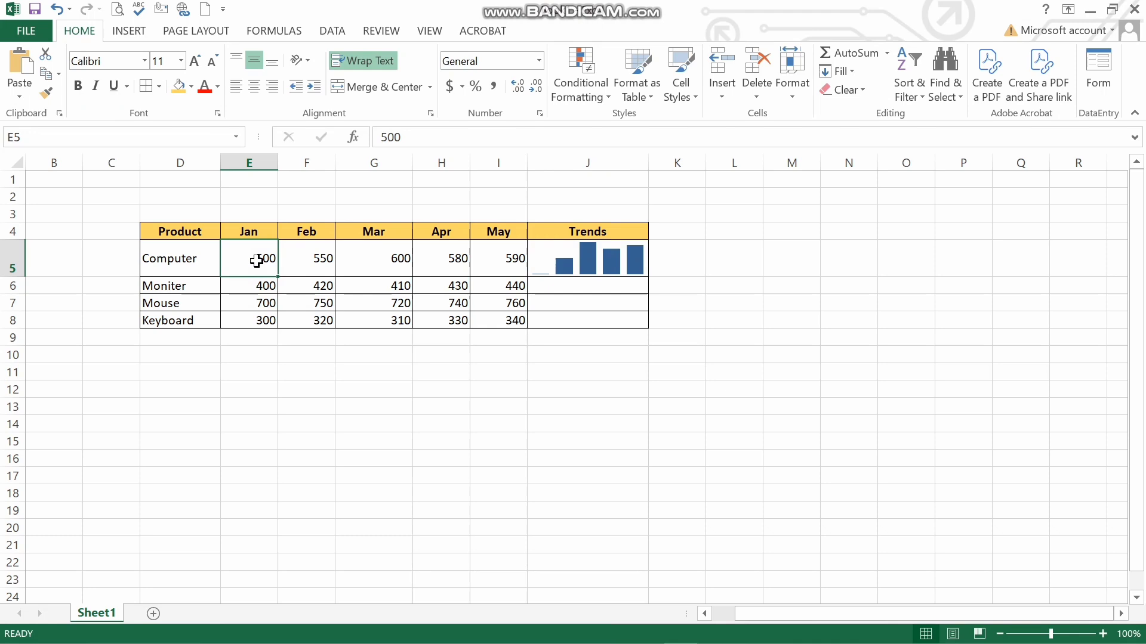
pyautogui.write('57')
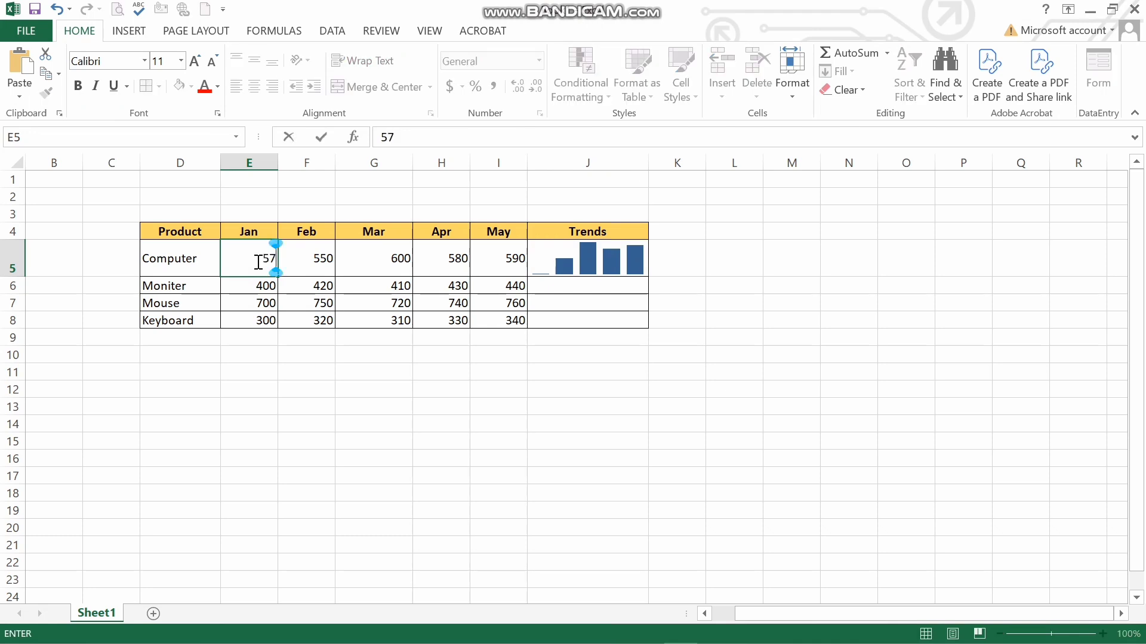
pyautogui.write('0')
pyautogui.press('Return')
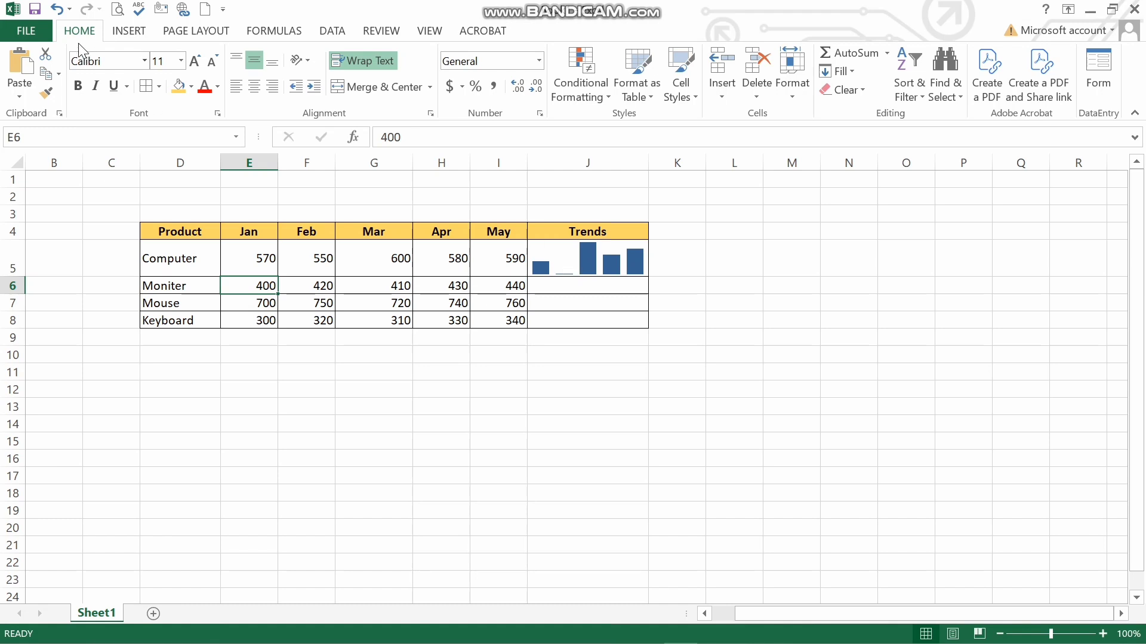
pyautogui.click(124, 32)
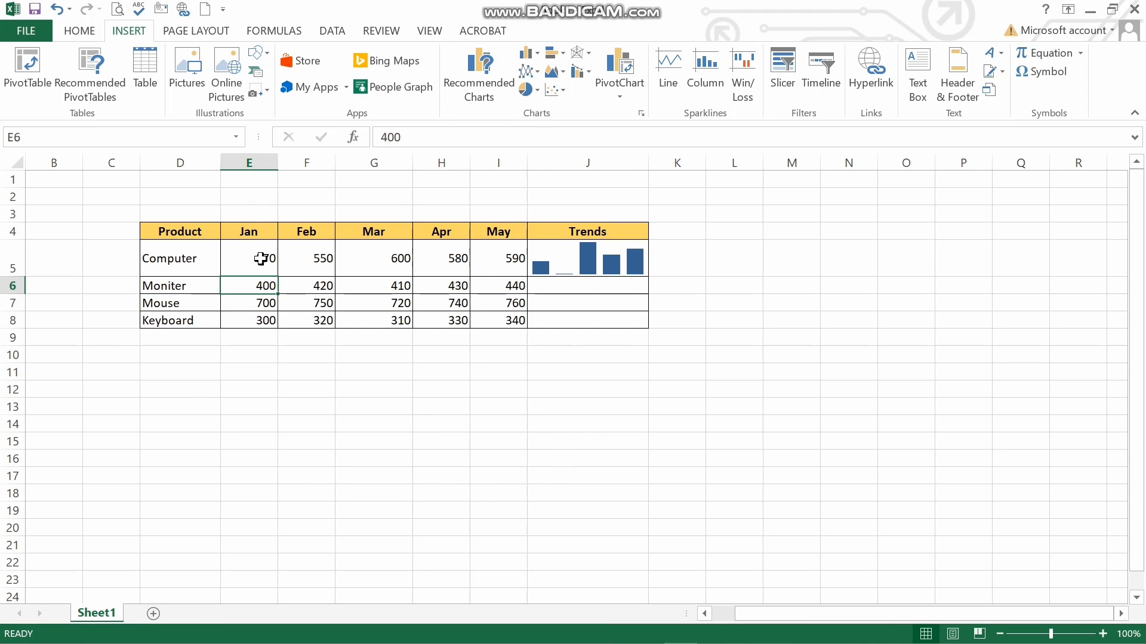
pyautogui.click(249, 214)
pyautogui.moveTo(299, 238); pyautogui.dragTo(654, 451)
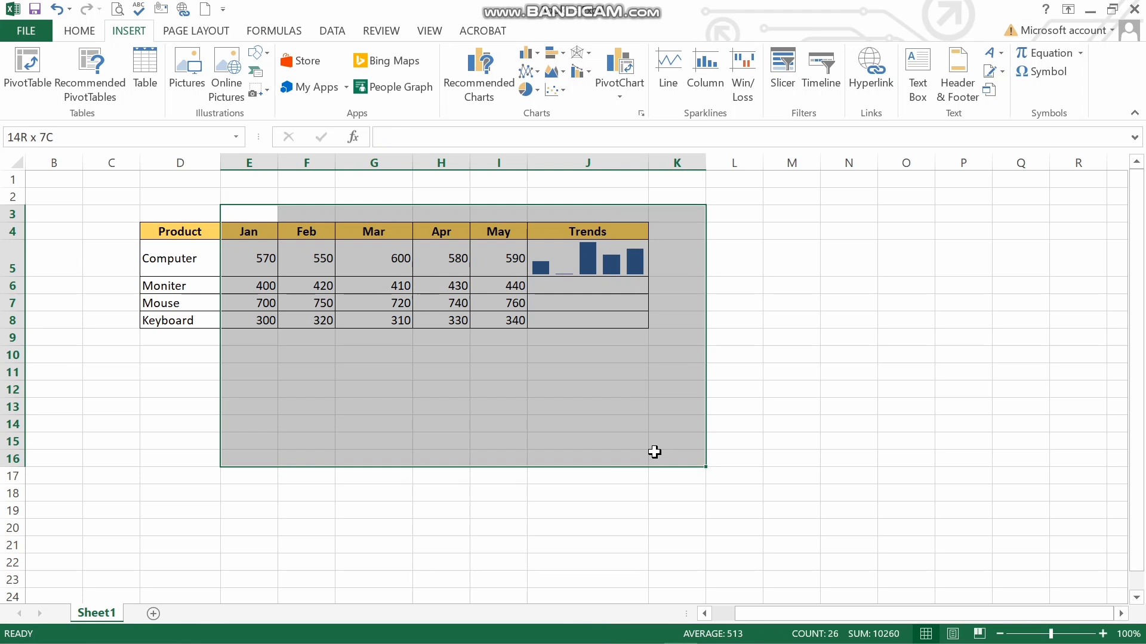
pyautogui.moveTo(655, 452); pyautogui.dragTo(264, 211)
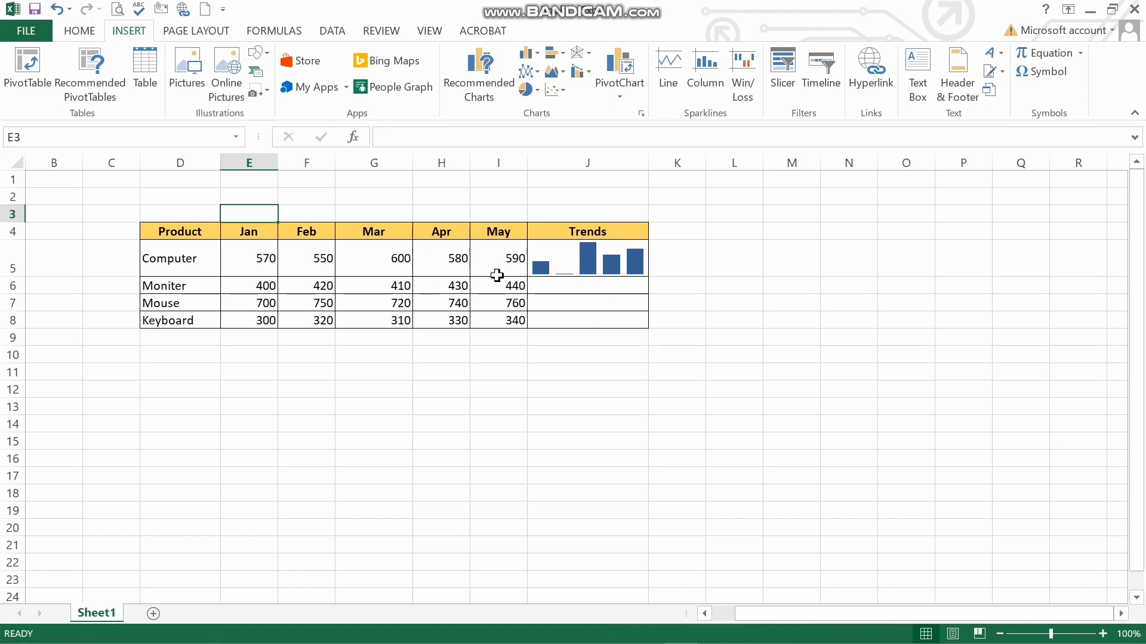
# Step: Apply a dark green sparkline style to the column sparkline in J5
pyautogui.click(567, 268)
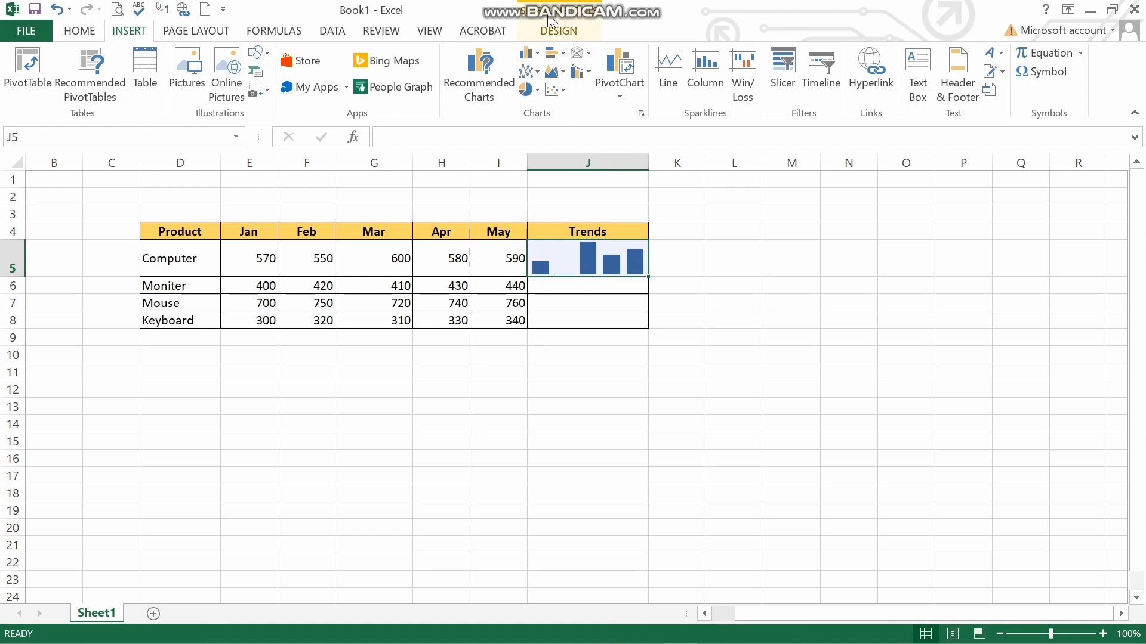
pyautogui.click(554, 33)
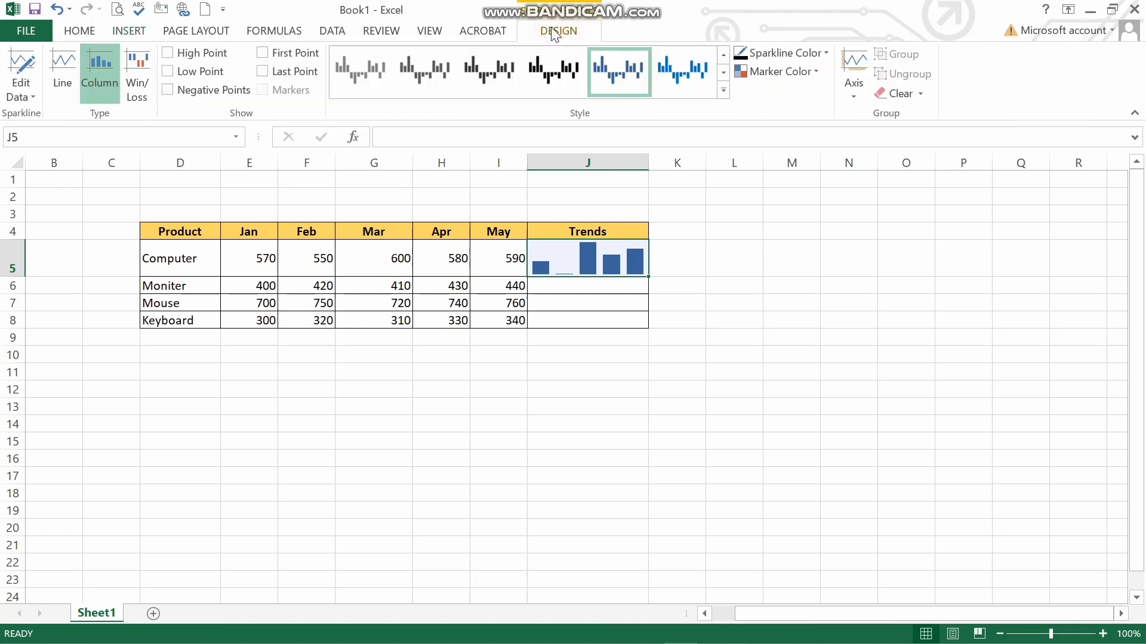
pyautogui.click(724, 89)
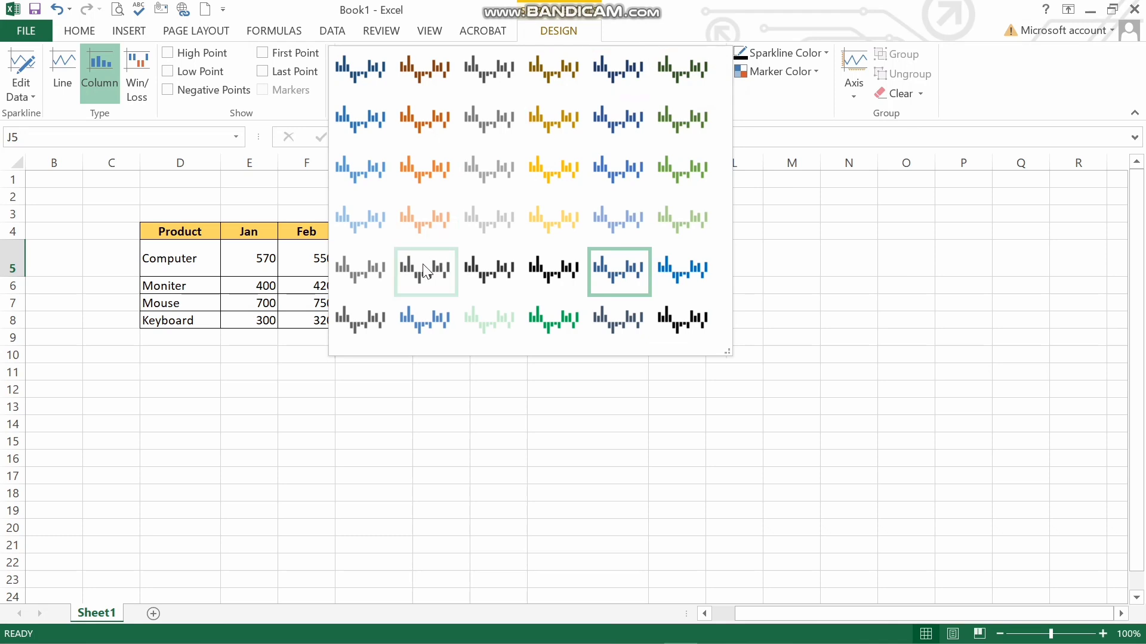
pyautogui.click(684, 132)
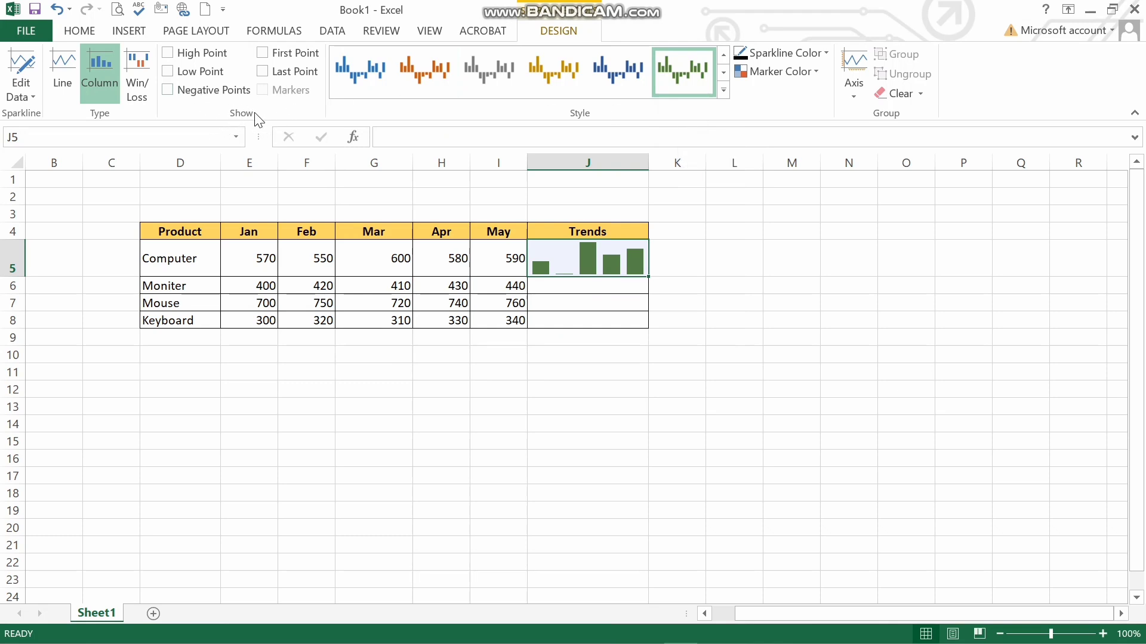
# Step: Highlight the high, low, last, first and negative points of the sparkline in J5
pyautogui.click(168, 54)
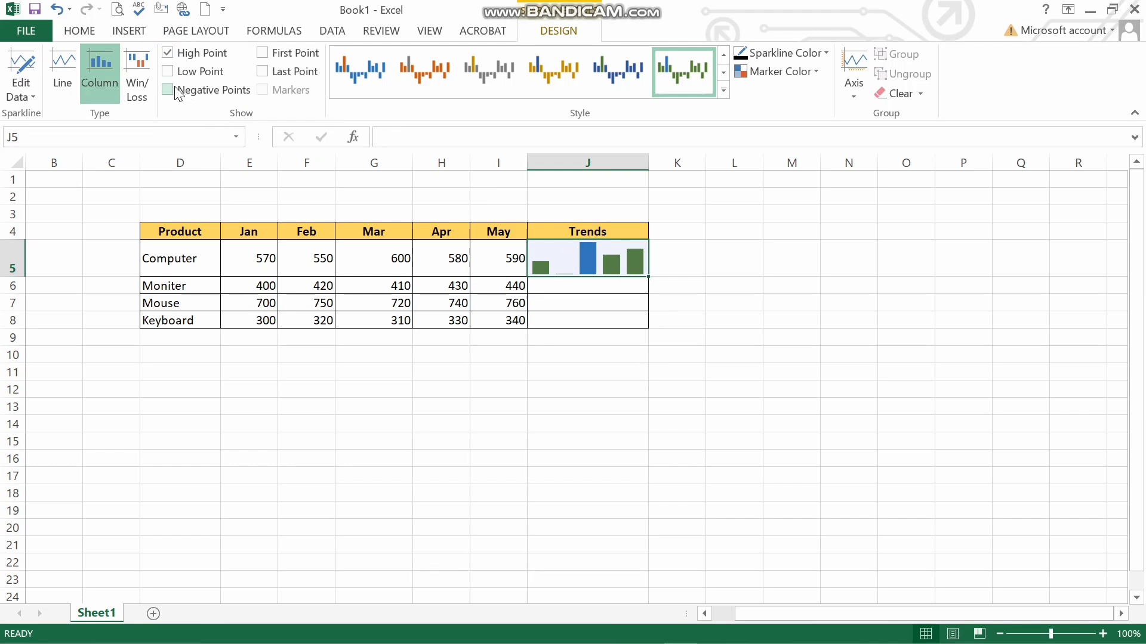
pyautogui.click(167, 72)
pyautogui.click(263, 72)
pyautogui.click(263, 53)
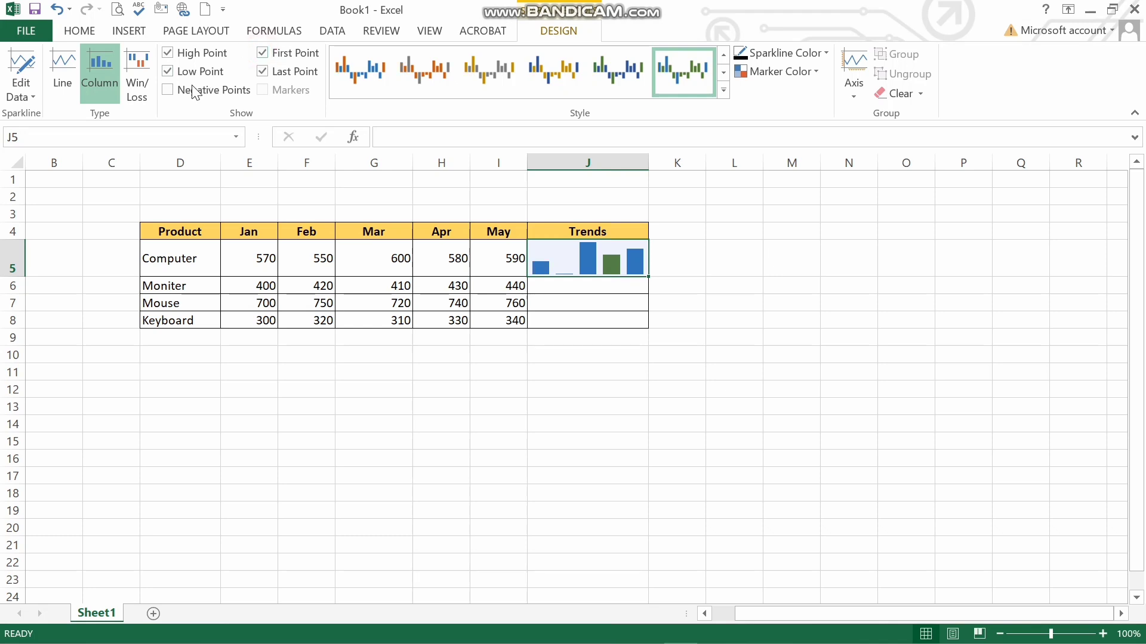
pyautogui.click(168, 91)
# Step: Set the Computer row's Mar value in G5 to -300
pyautogui.click(379, 250)
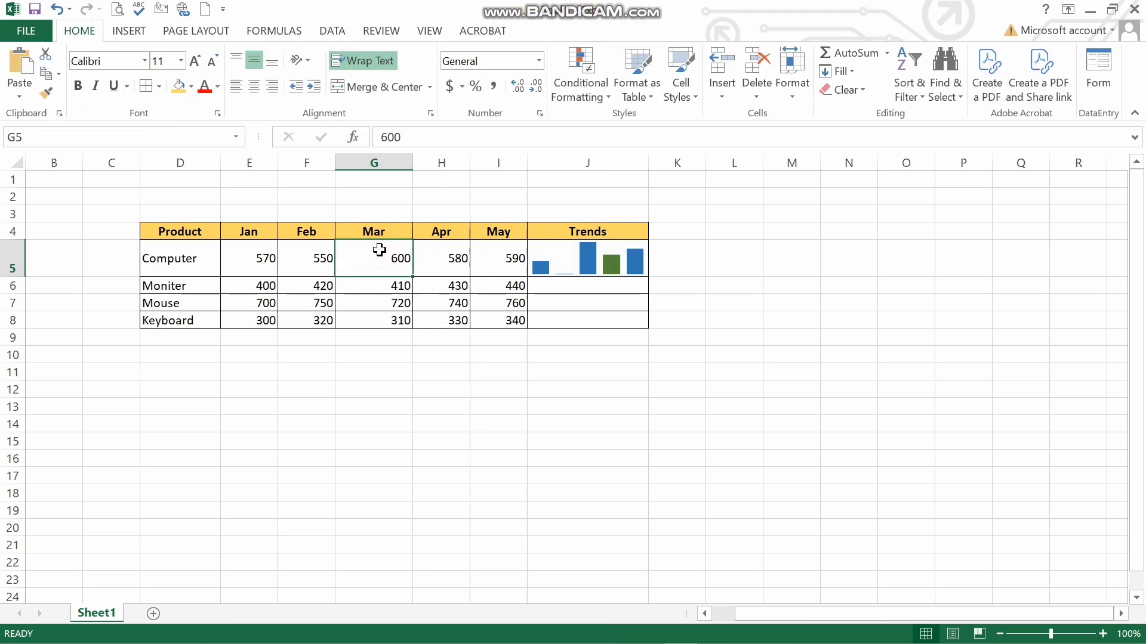
pyautogui.press('Delete')
pyautogui.write('-300')
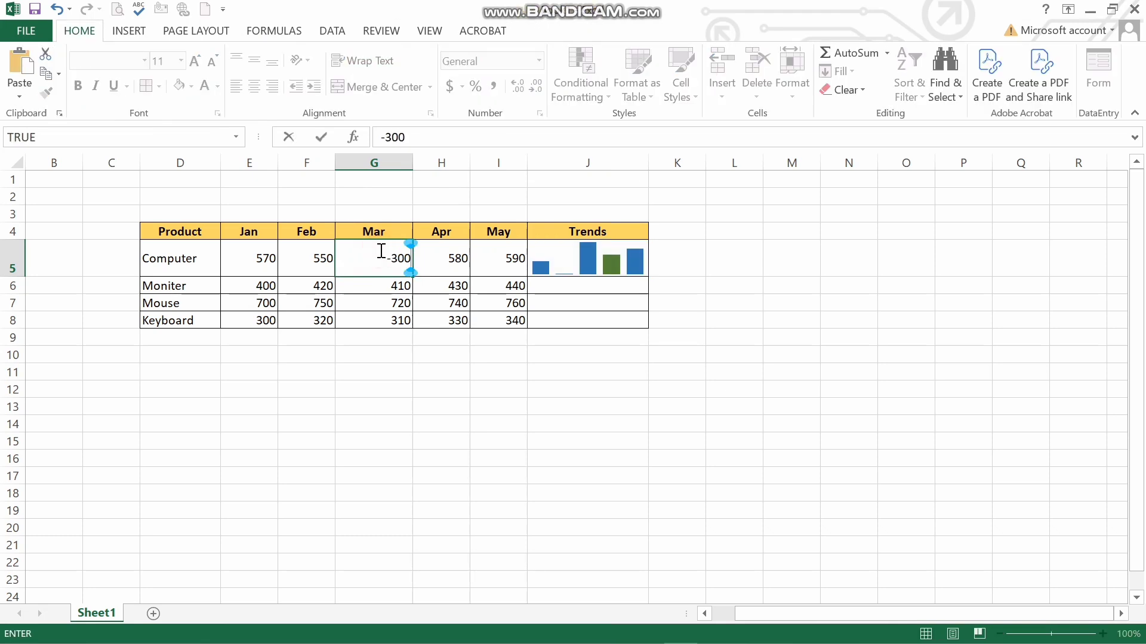
pyautogui.press('Return')
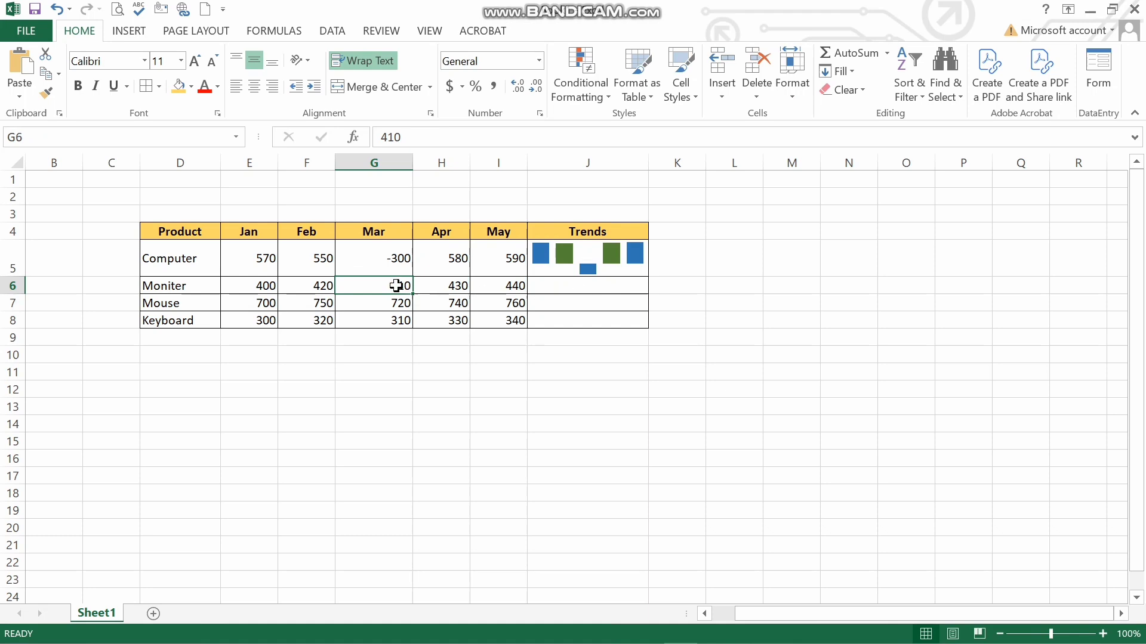
# Step: Return the Computer row's Mar value in G5 to 600
pyautogui.click(389, 272)
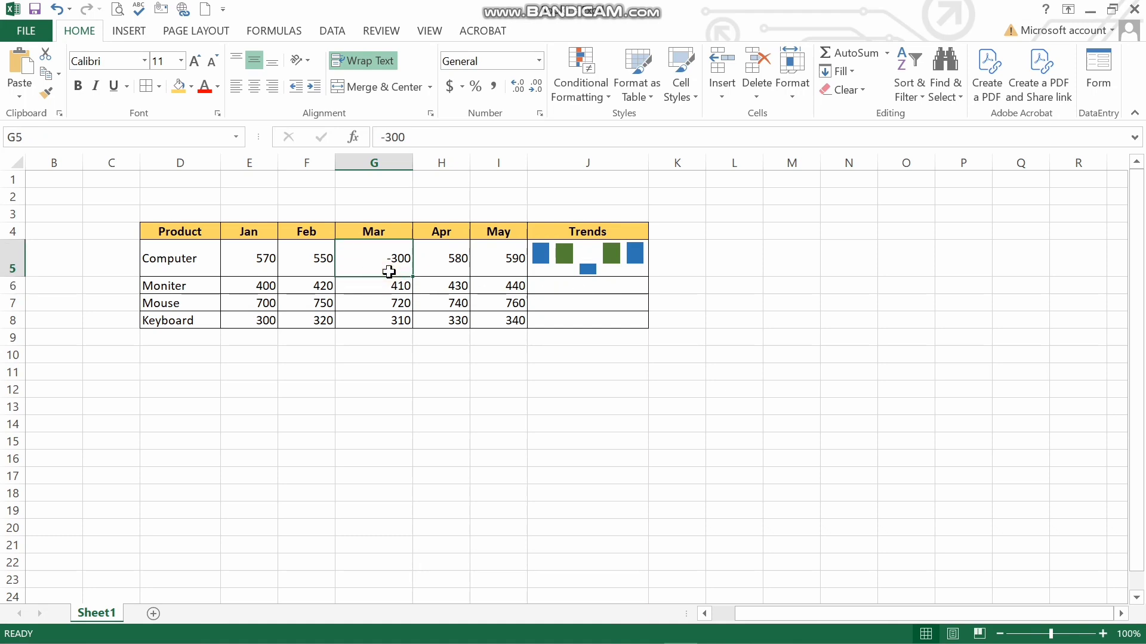
pyautogui.write('600')
pyautogui.hotkey('ctrl', 'Return')
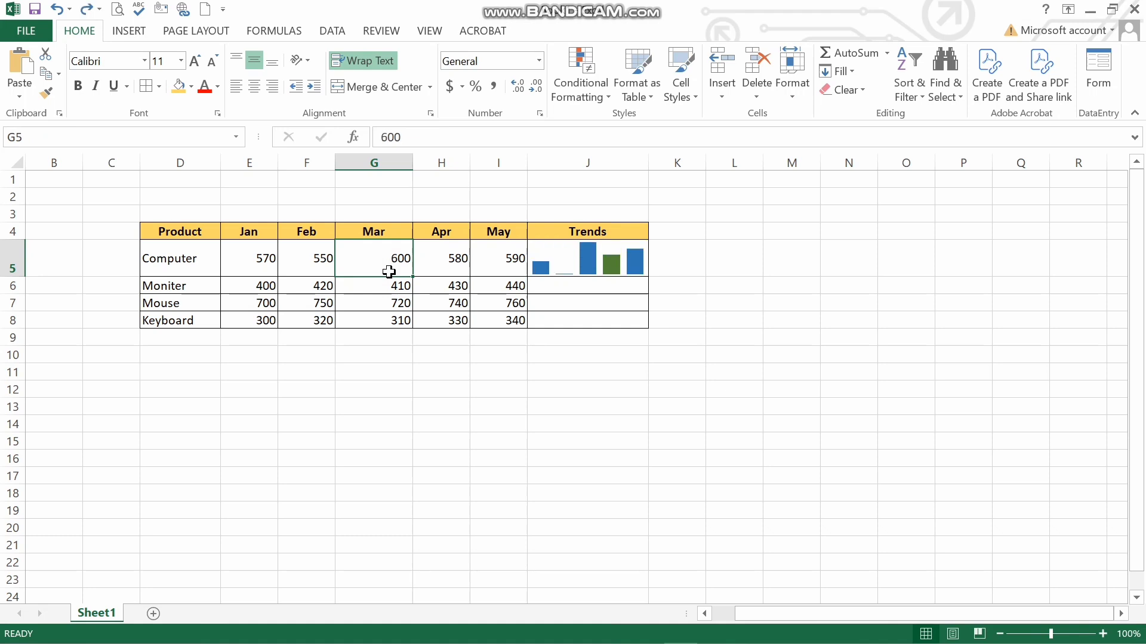
# Step: Set the high point marker color of the J5 sparkline to standard red
pyautogui.click(556, 273)
pyautogui.click(566, 30)
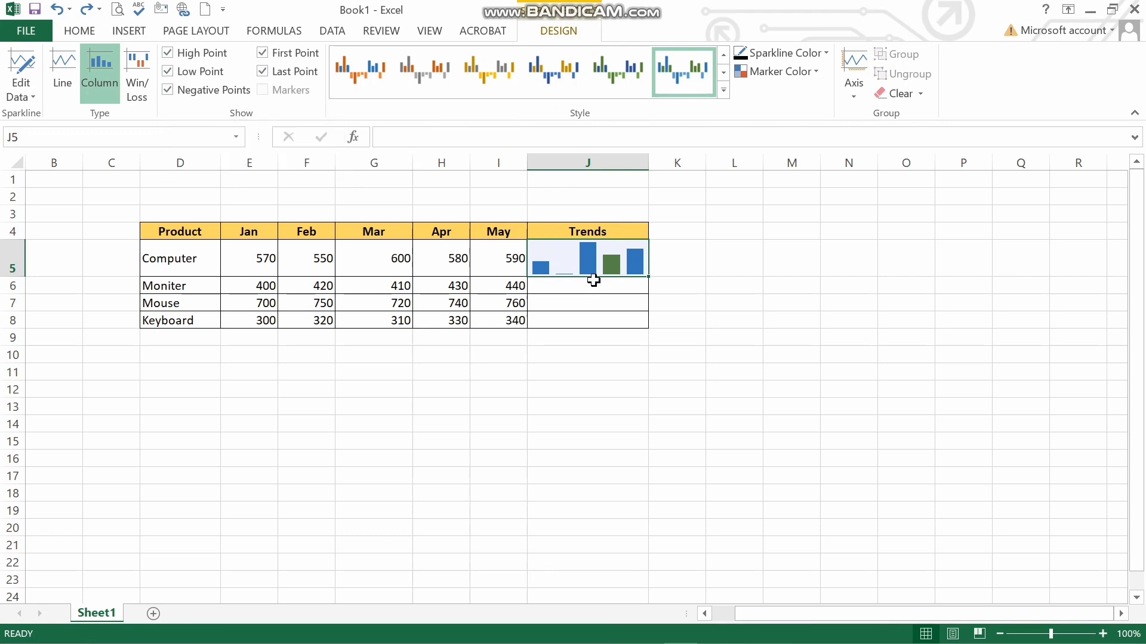
pyautogui.click(807, 52)
pyautogui.click(806, 52)
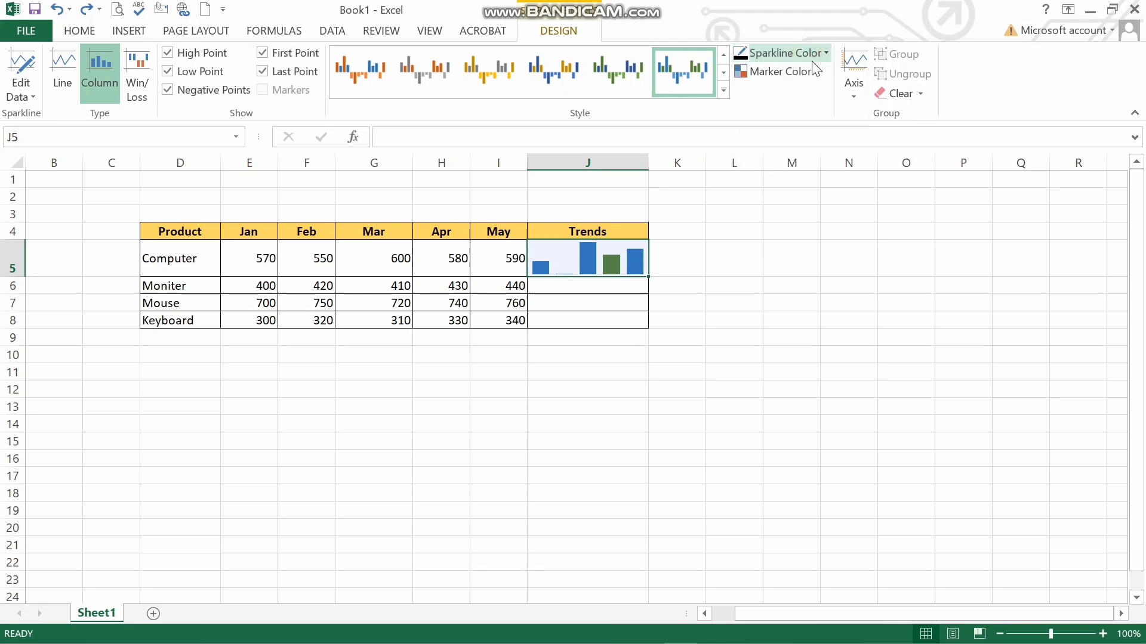
pyautogui.click(815, 74)
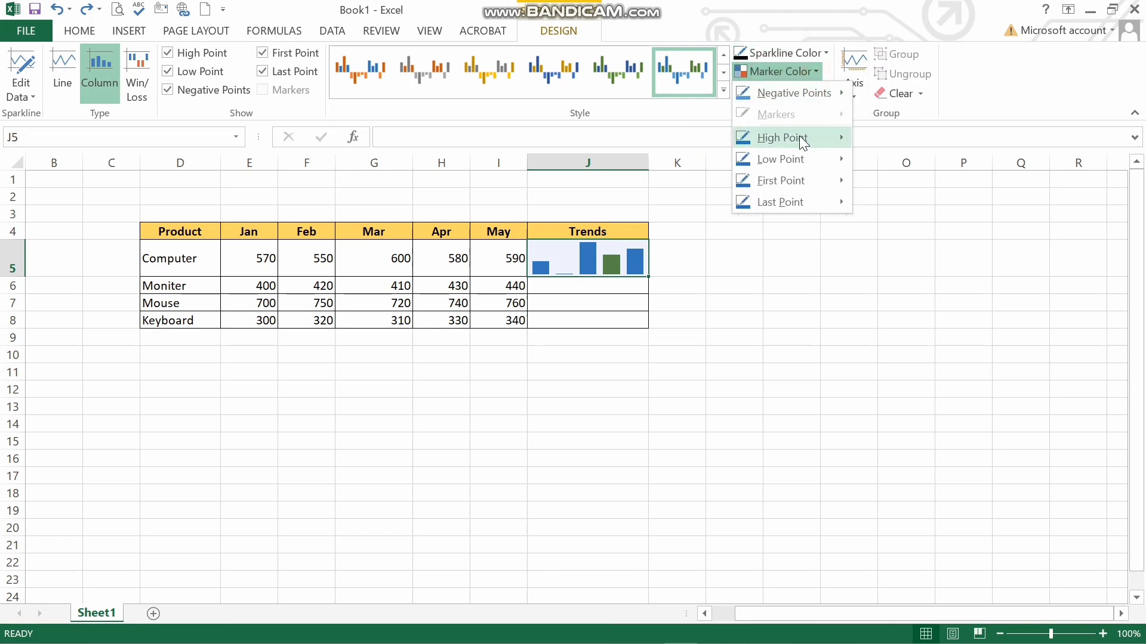
pyautogui.moveTo(775, 145)
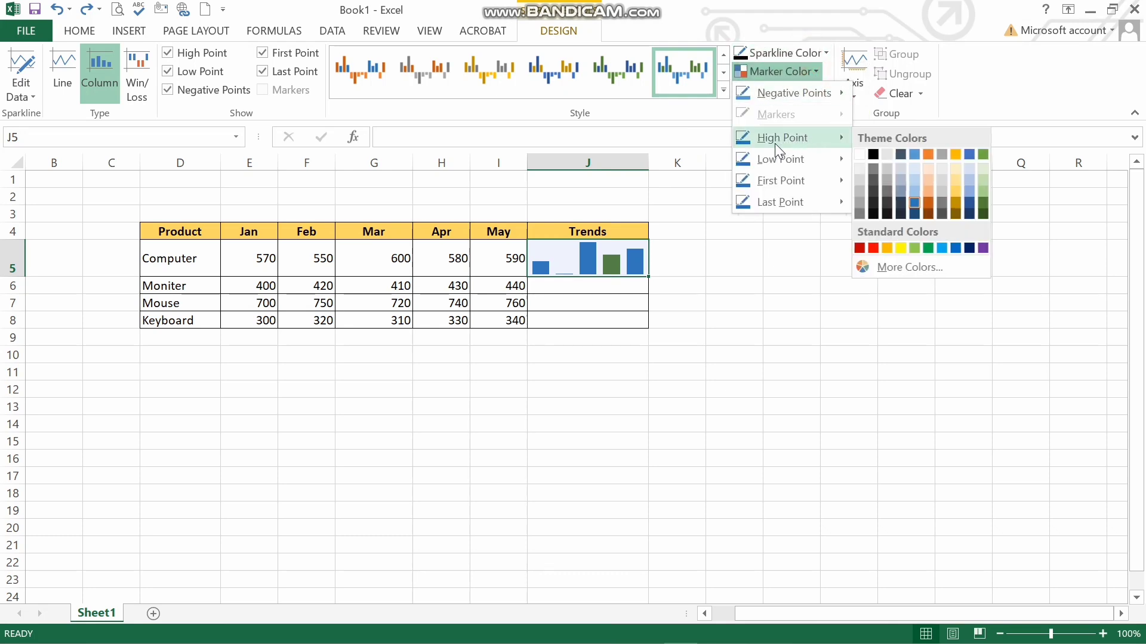
pyautogui.click(874, 248)
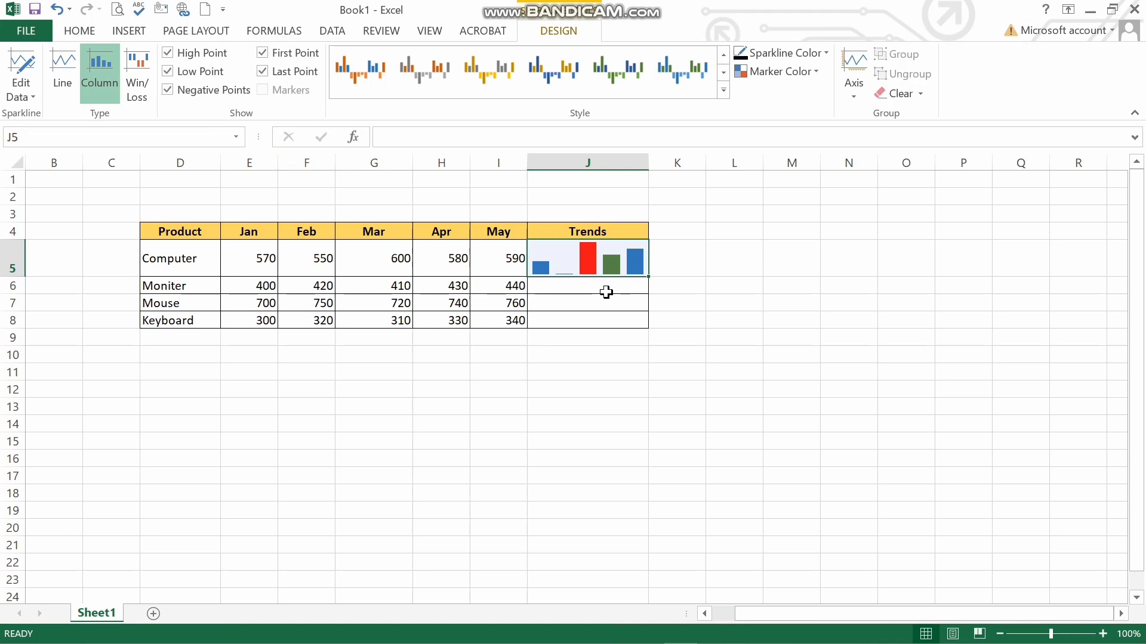
# Step: Convert the J5 sparkline to the line type and review its data range and location, keeping E5:I5 and J5
pyautogui.click(130, 30)
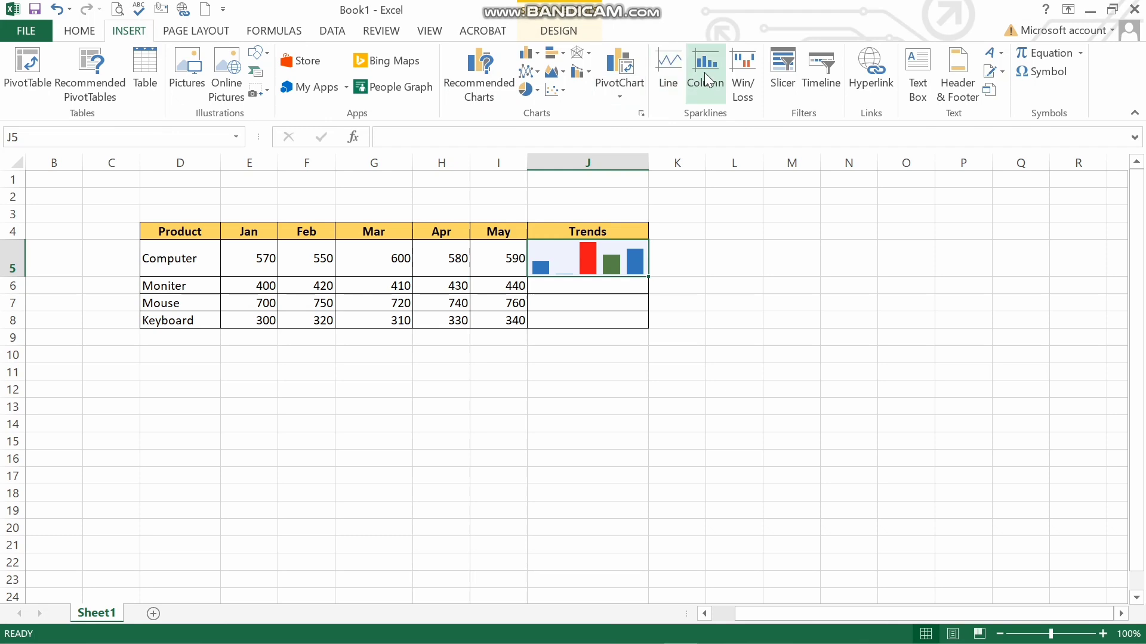
pyautogui.click(571, 30)
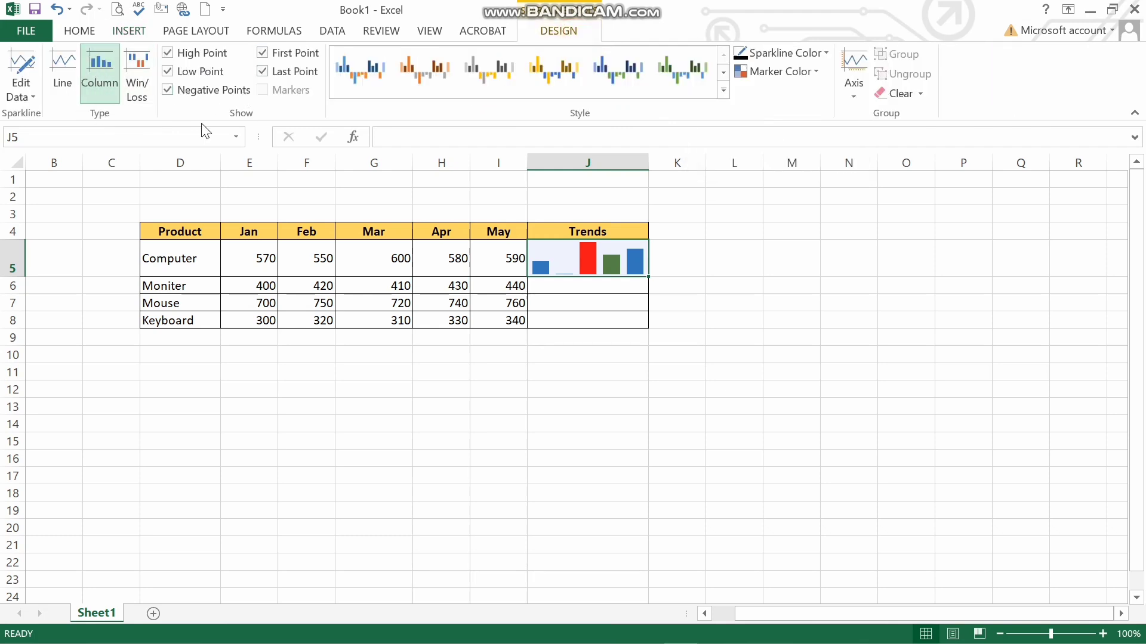
pyautogui.click(62, 68)
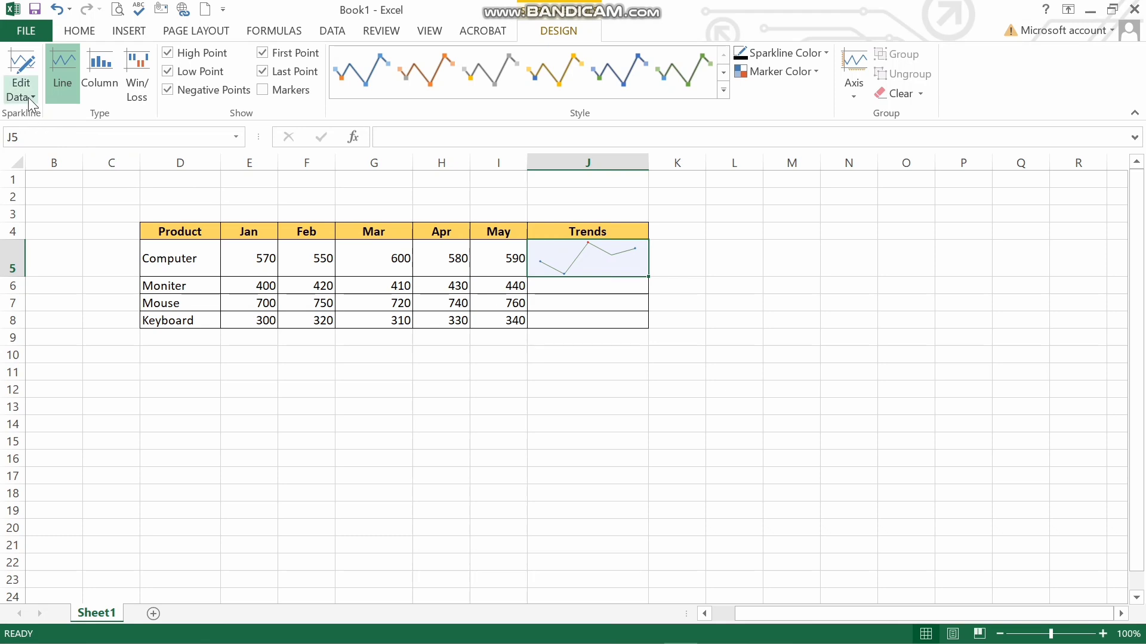
pyautogui.click(25, 78)
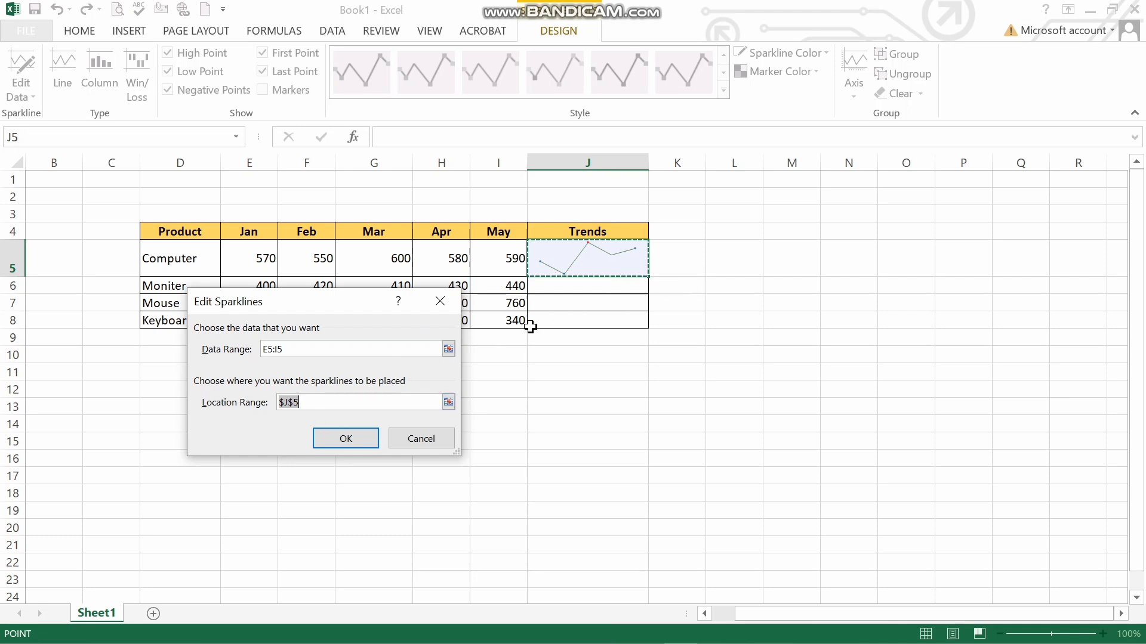
pyautogui.press('Return')
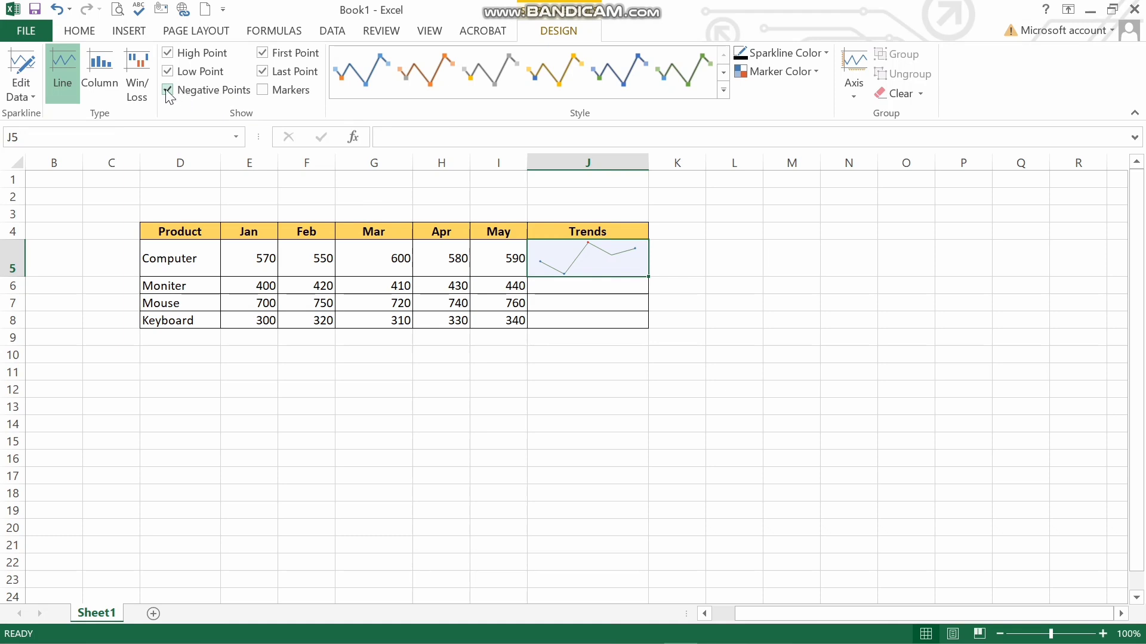
# Step: Convert the J5 sparkline to the column type and turn off its negative, low, high, first and last point highlights
pyautogui.click(107, 74)
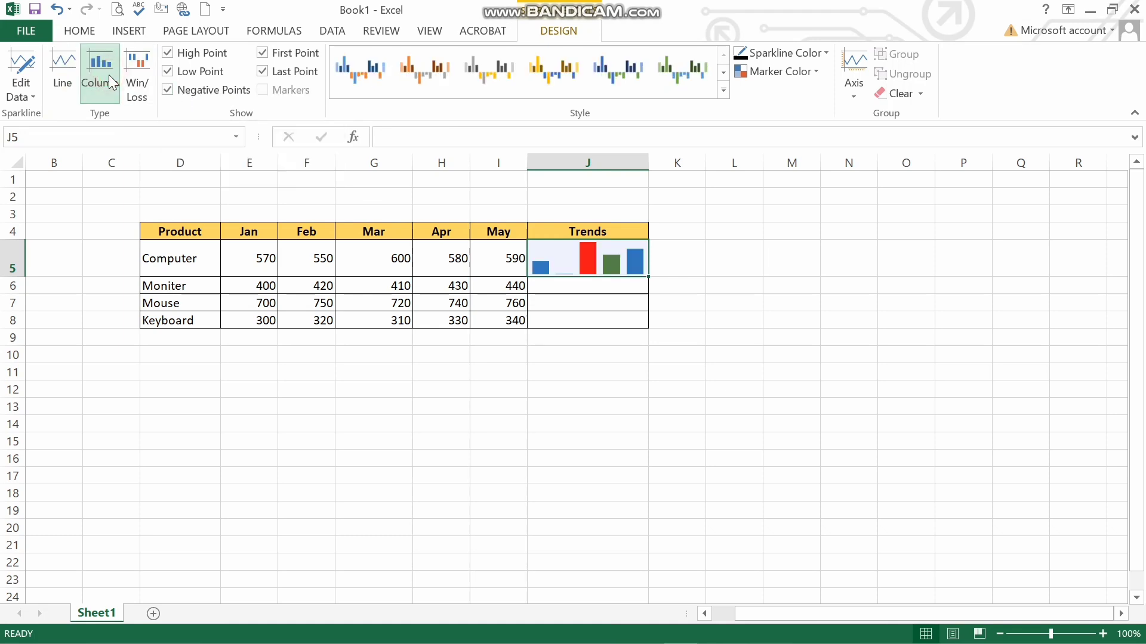
pyautogui.click(169, 91)
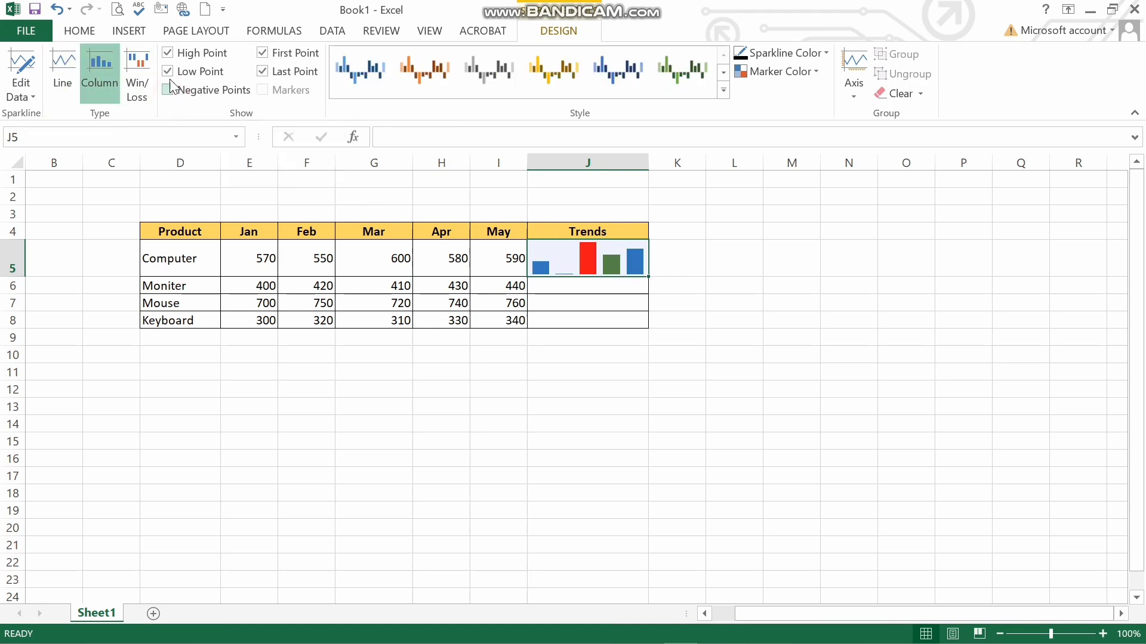
pyautogui.click(168, 74)
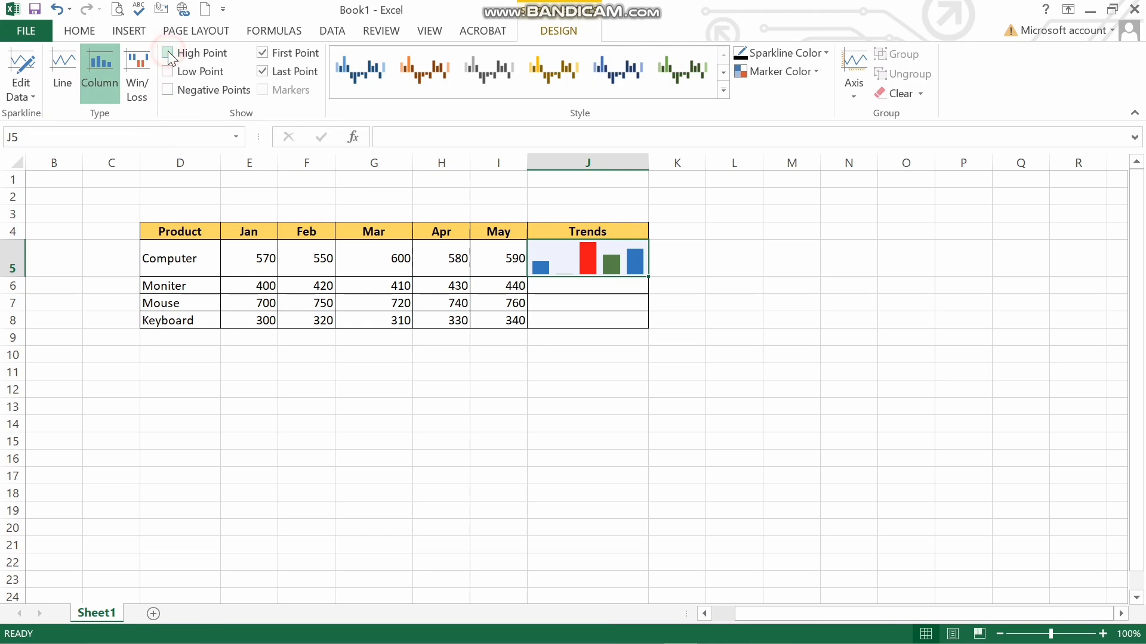
pyautogui.click(168, 53)
pyautogui.click(263, 54)
pyautogui.click(263, 72)
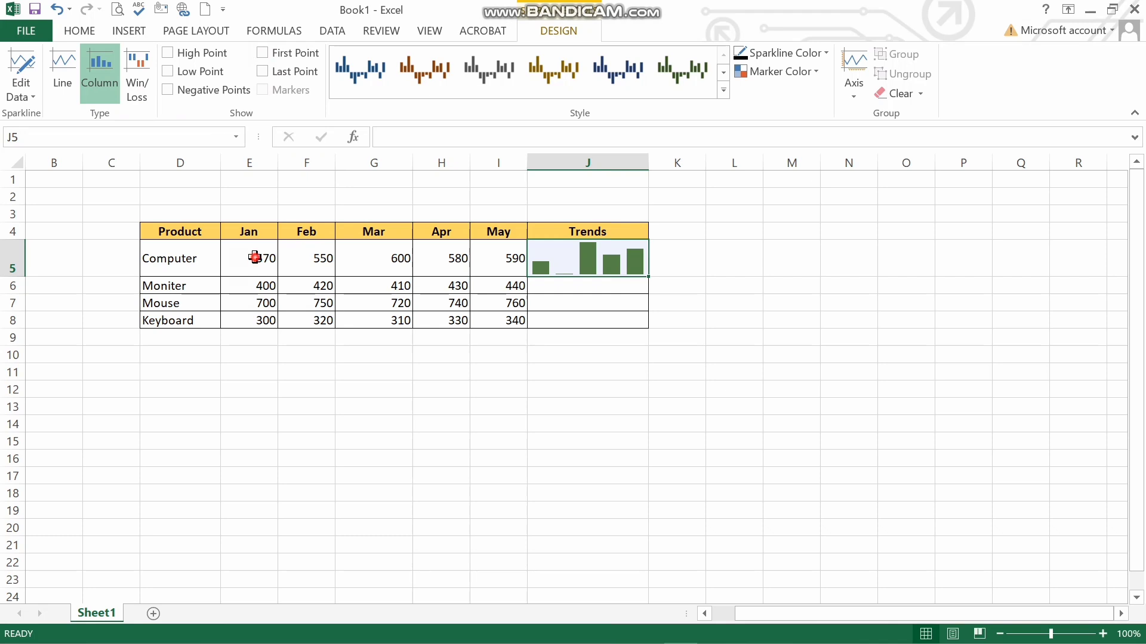
# Step: Convert the J5 sparkline to the win/loss type
pyautogui.moveTo(253, 256); pyautogui.dragTo(465, 256)
pyautogui.click(583, 250)
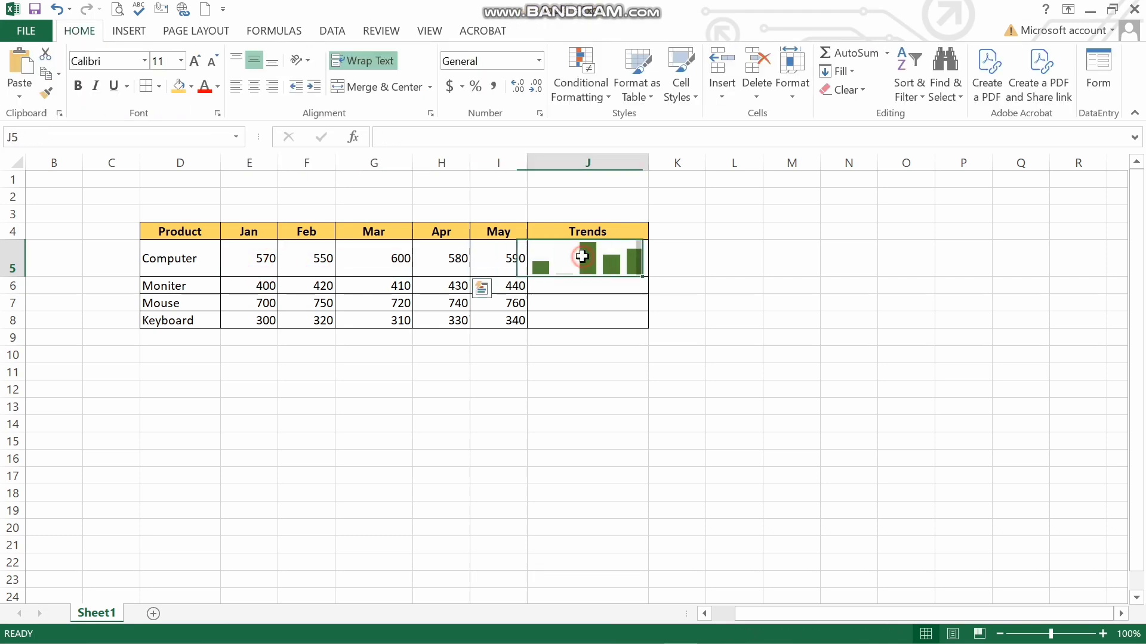
pyautogui.click(561, 31)
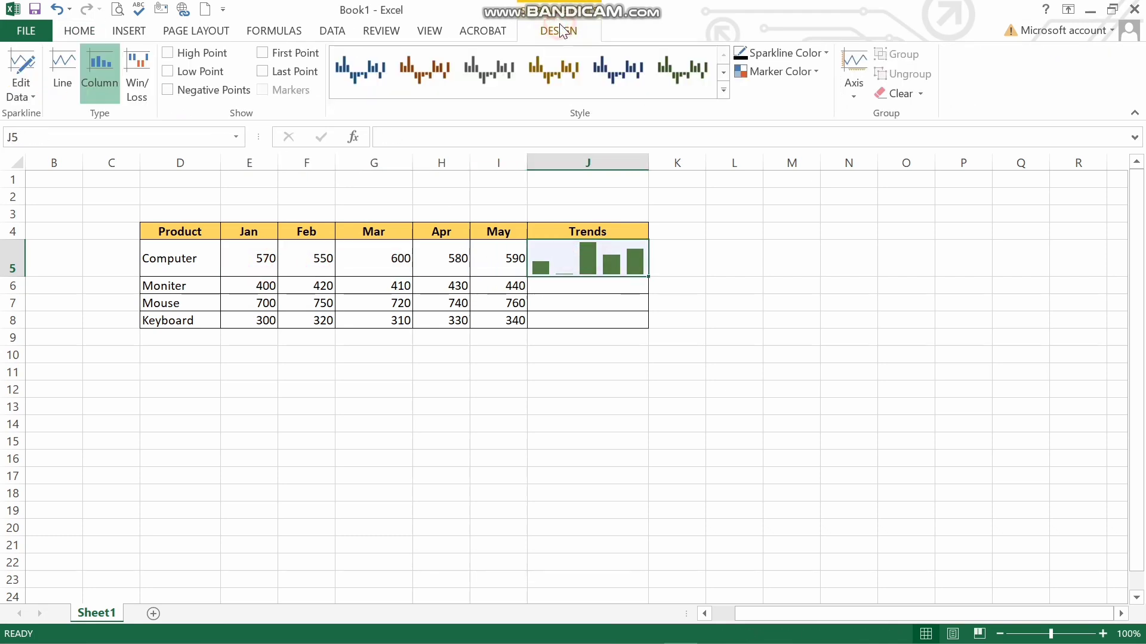
pyautogui.click(148, 66)
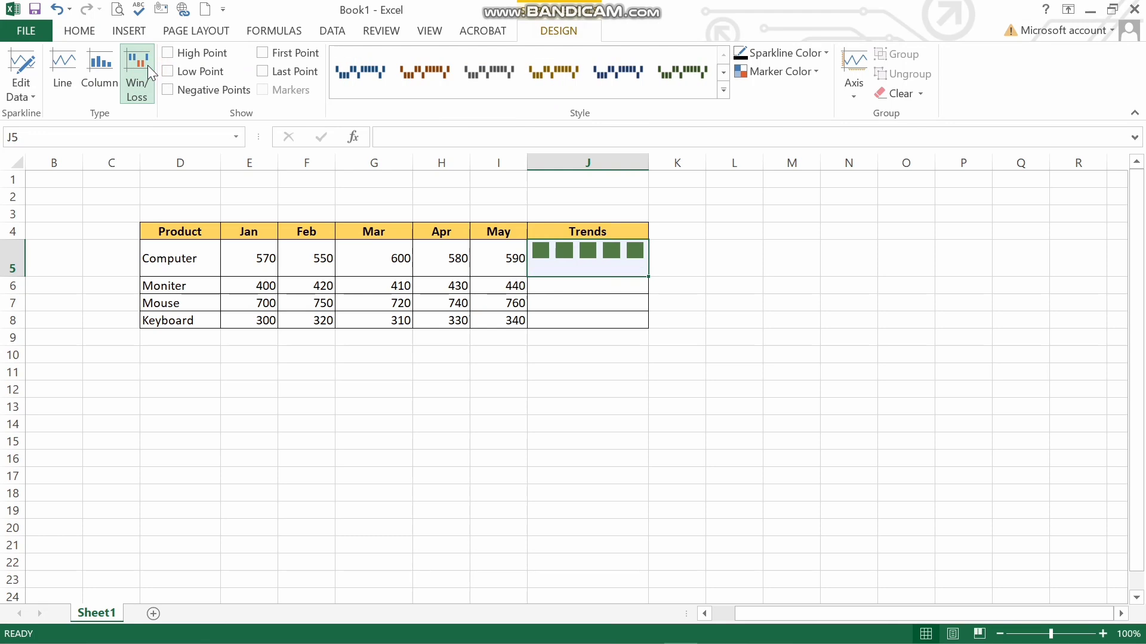
# Step: Set the Computer row's Mar value in G5 to -700
pyautogui.click(375, 258)
pyautogui.write('-')
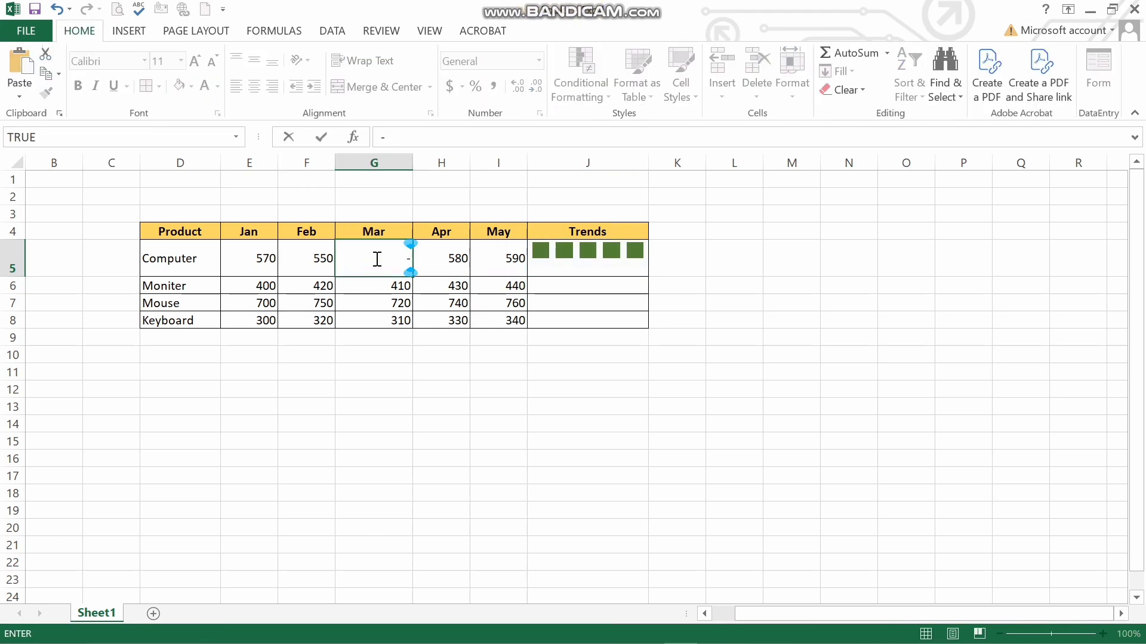
pyautogui.write('700')
pyautogui.press('Return')
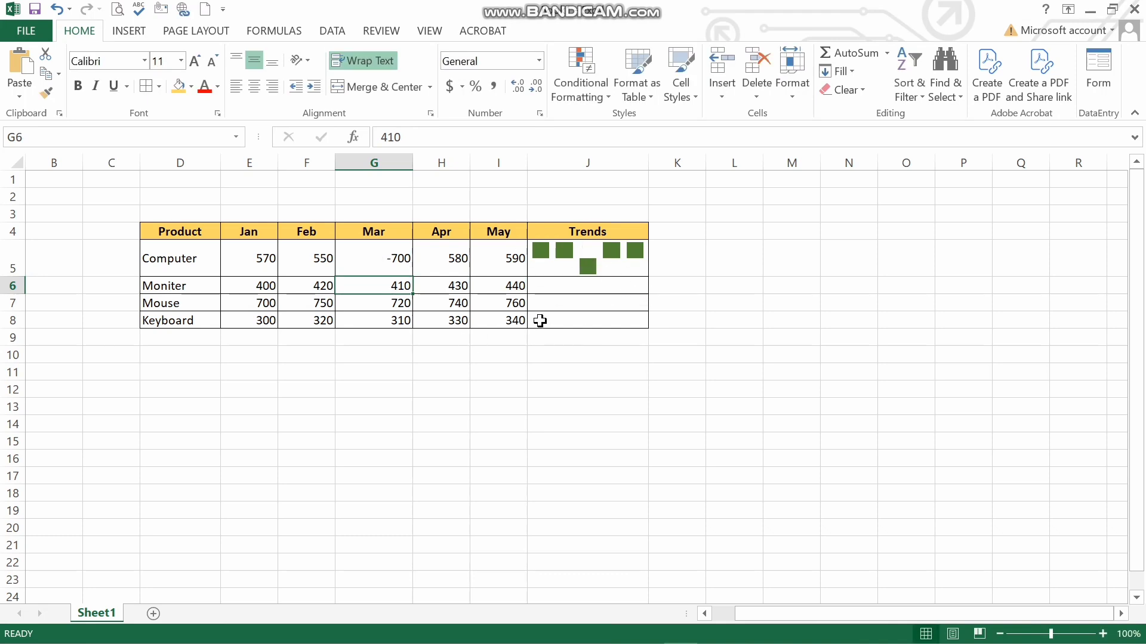
# Step: Undo the G5 value change and the win/loss conversion of the J5 sparkline
pyautogui.hotkey('ctrl', 'z')
pyautogui.hotkey('ctrl', 'z')
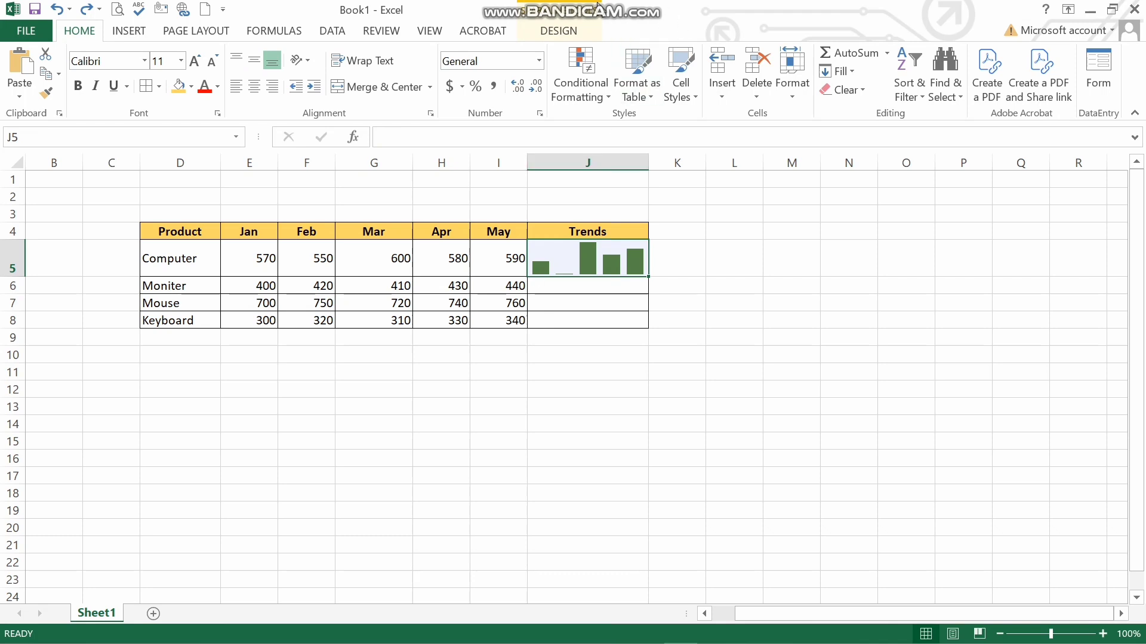
# Step: Set the J5 column sparkline's color to the dark gold theme color
pyautogui.click(559, 31)
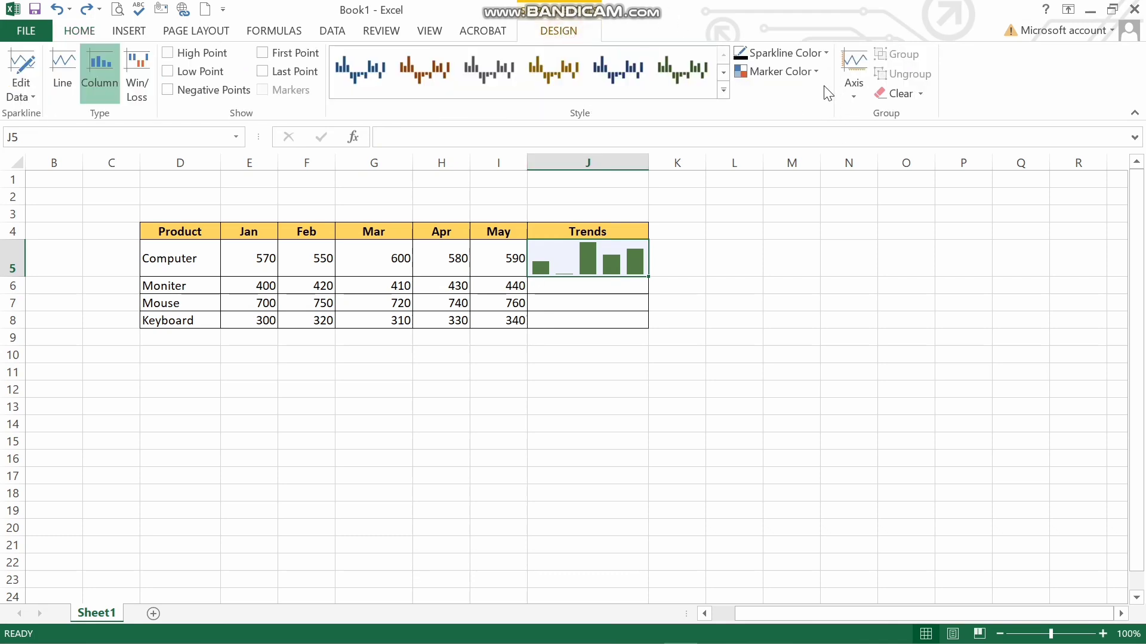
pyautogui.click(815, 71)
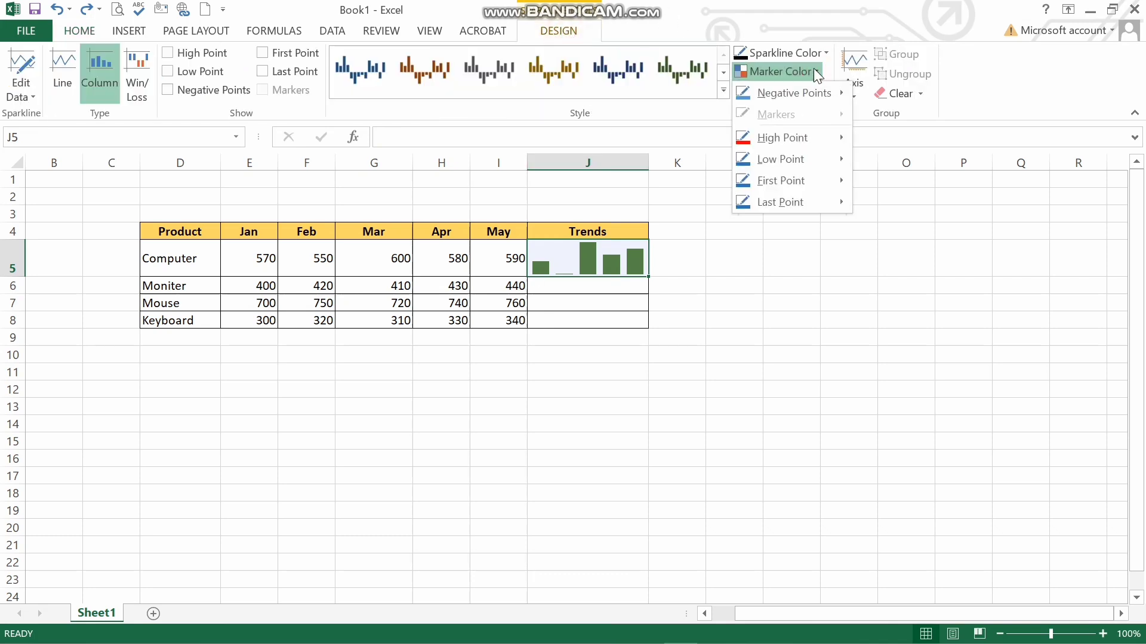
pyautogui.click(824, 56)
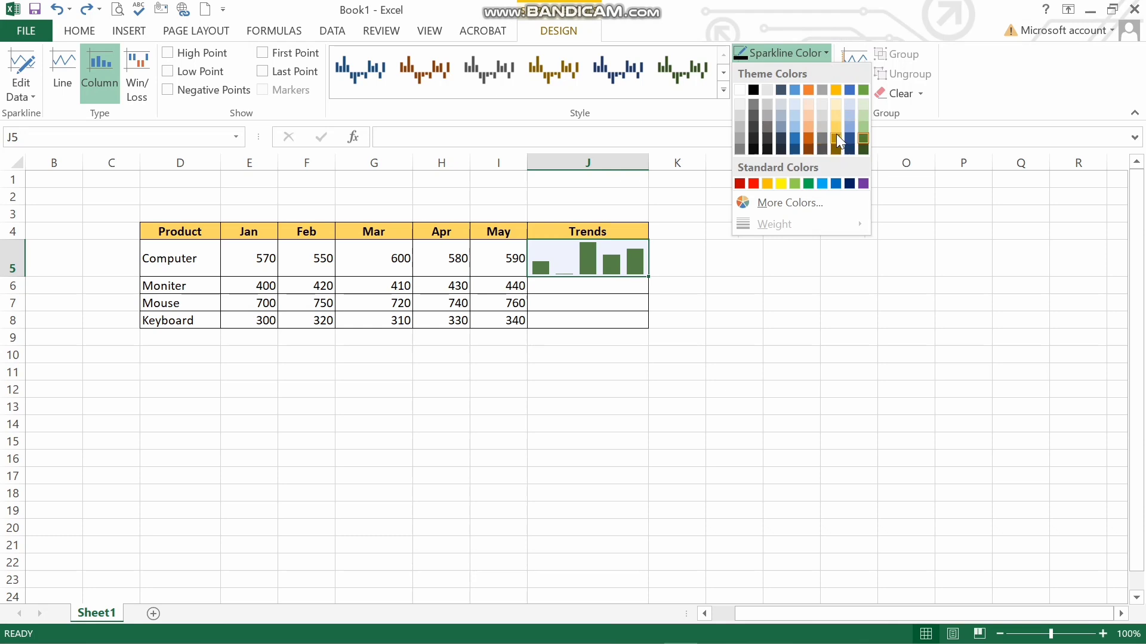
pyautogui.click(836, 135)
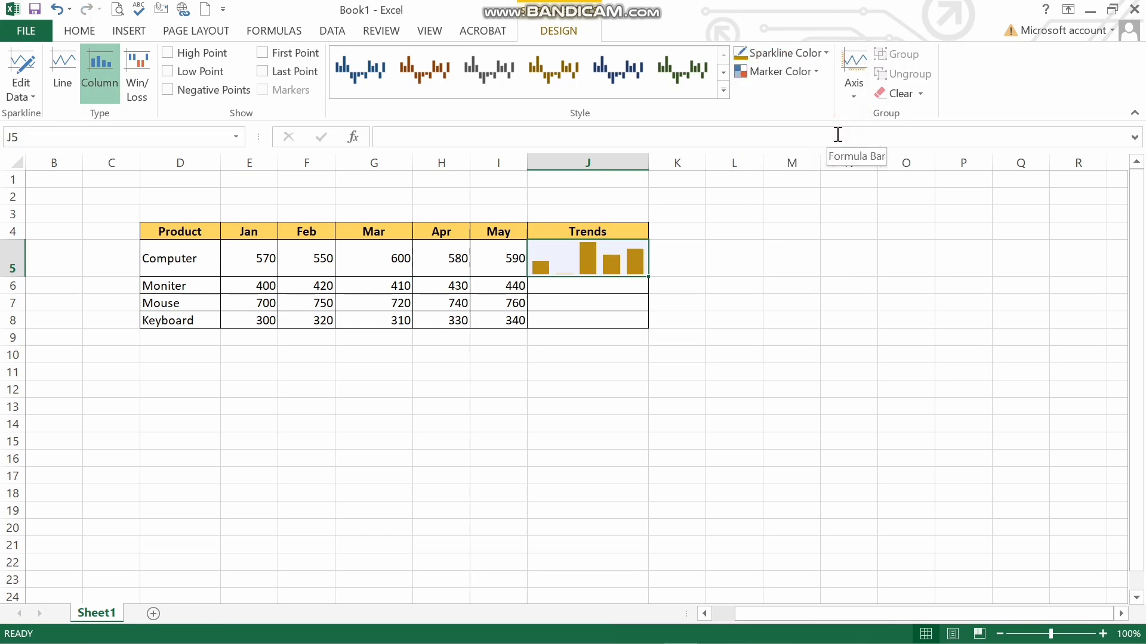
pyautogui.click(920, 92)
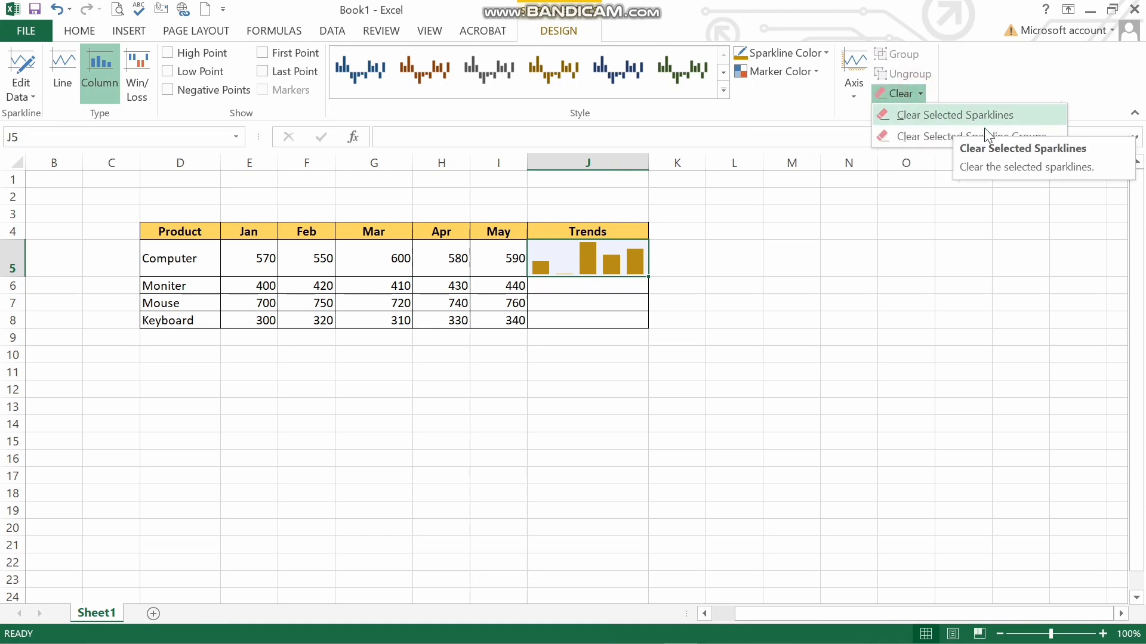
pyautogui.click(784, 223)
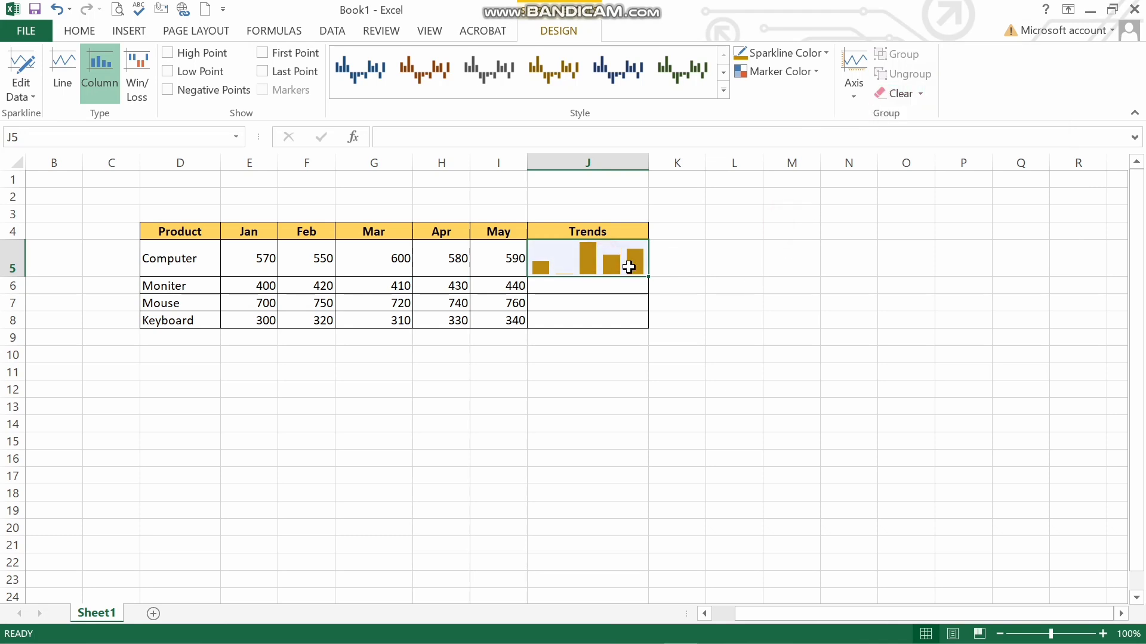
# Step: Fill the J5 sparkline down to J8 for the Moniter, Mouse and Keyboard rows
pyautogui.moveTo(649, 278); pyautogui.dragTo(649, 326)
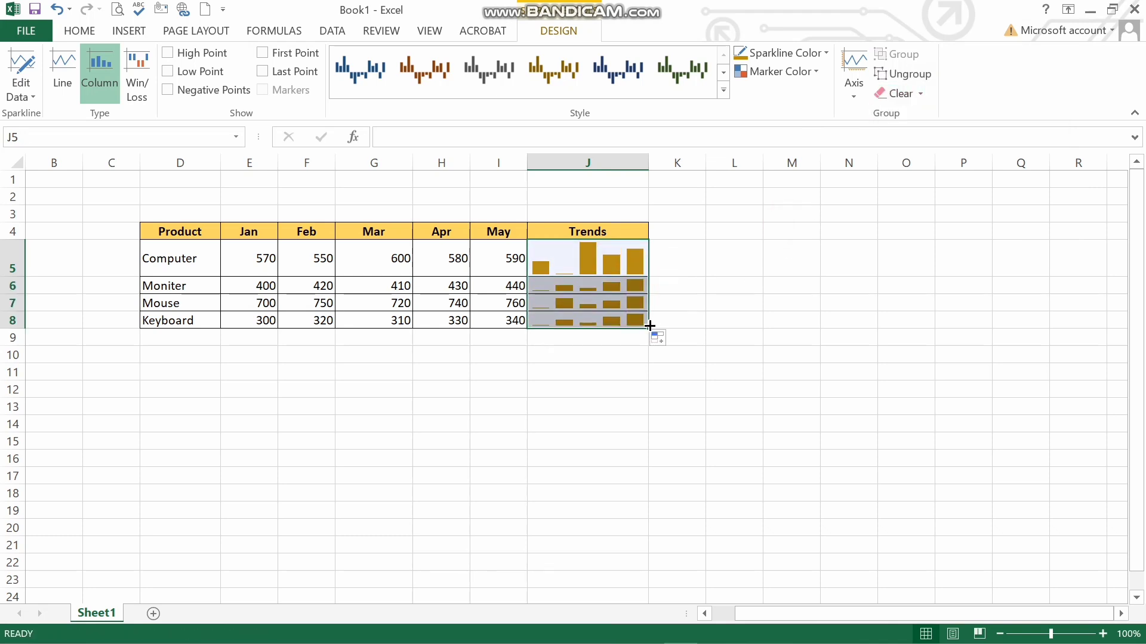
# Step: Set the Moniter row's Mar value in G6 to 600
pyautogui.click(383, 289)
pyautogui.write('6')
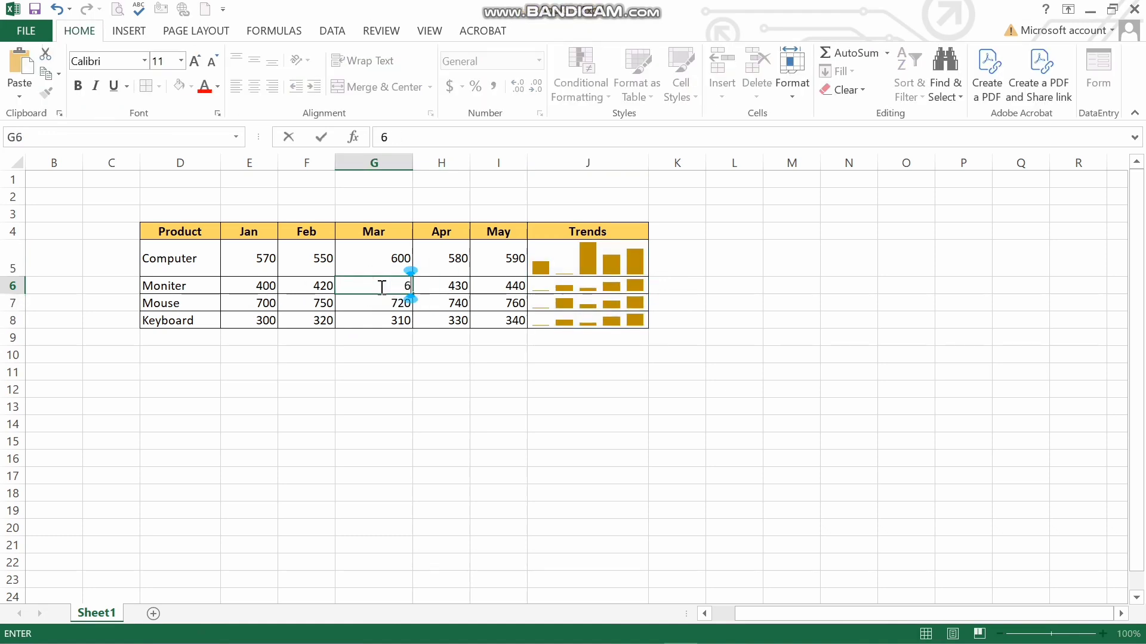
pyautogui.write('00')
pyautogui.press('Return')
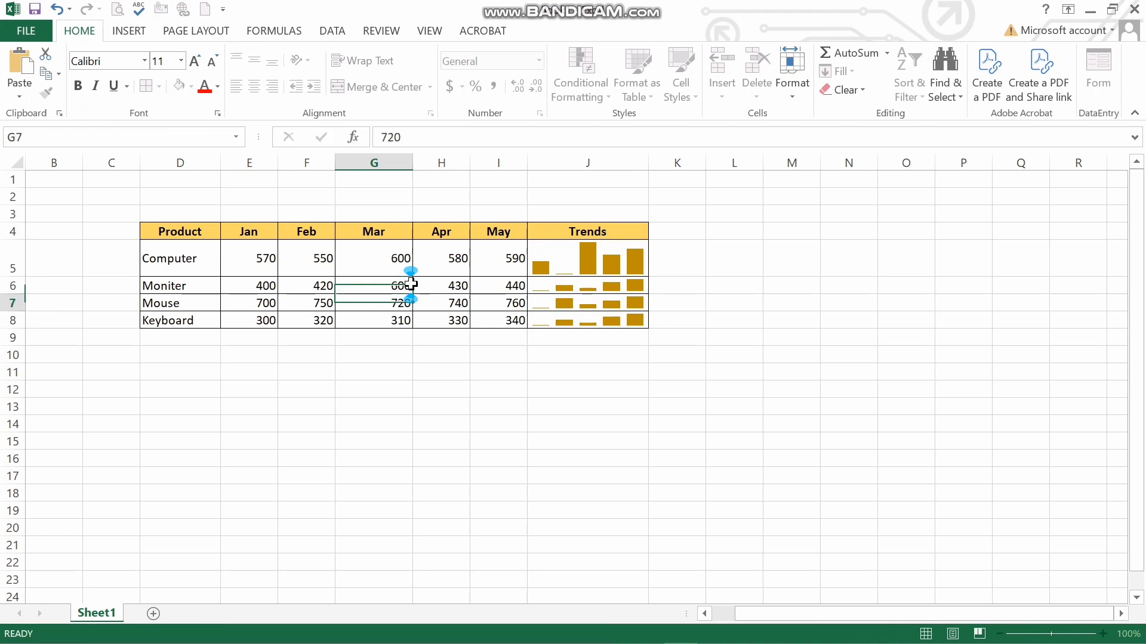